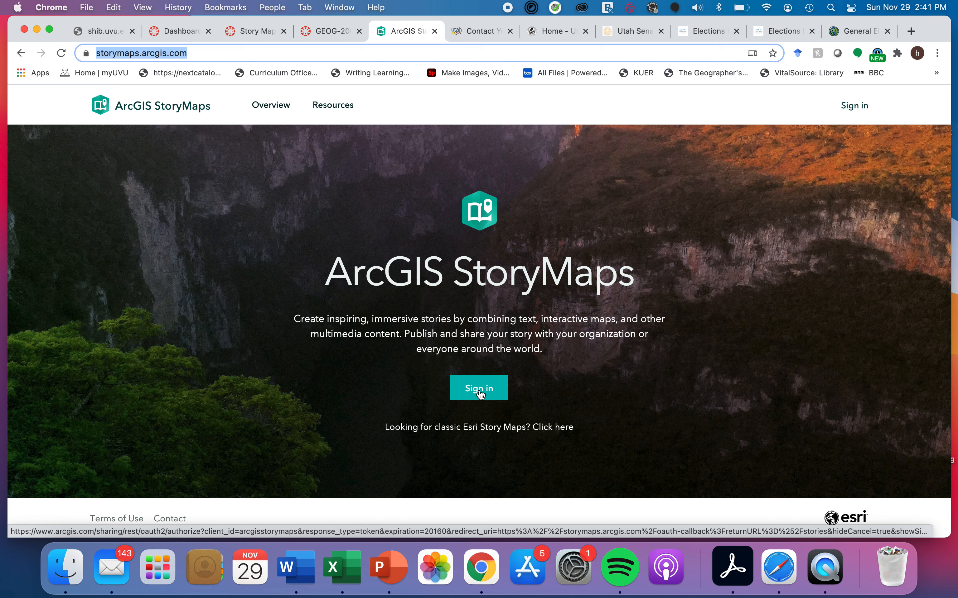
Sign in with the saved ArcGIS login and look through the existing stories
{"action": "left_click", "coordinate": [480, 390]}
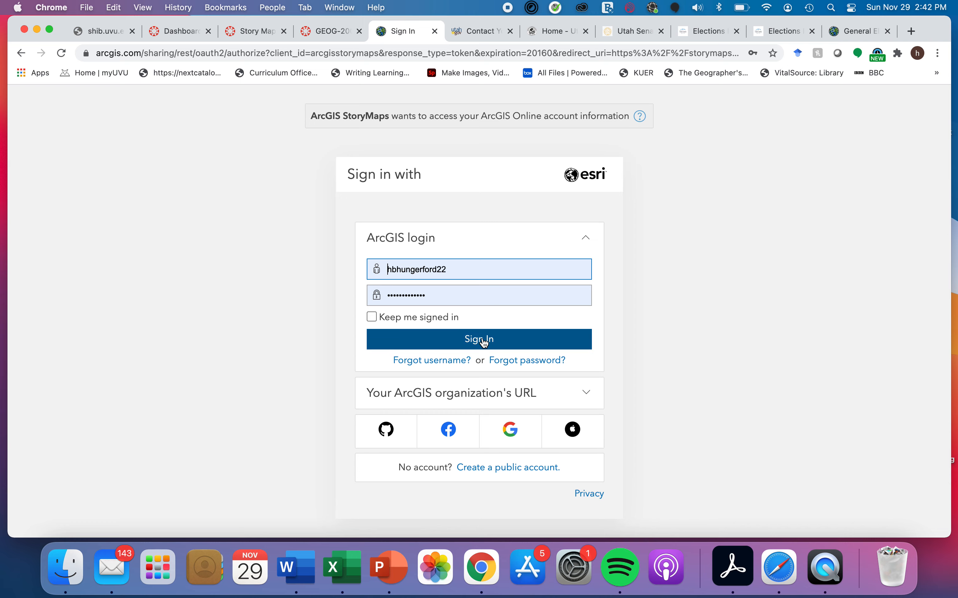
{"action": "left_click", "coordinate": [484, 343]}
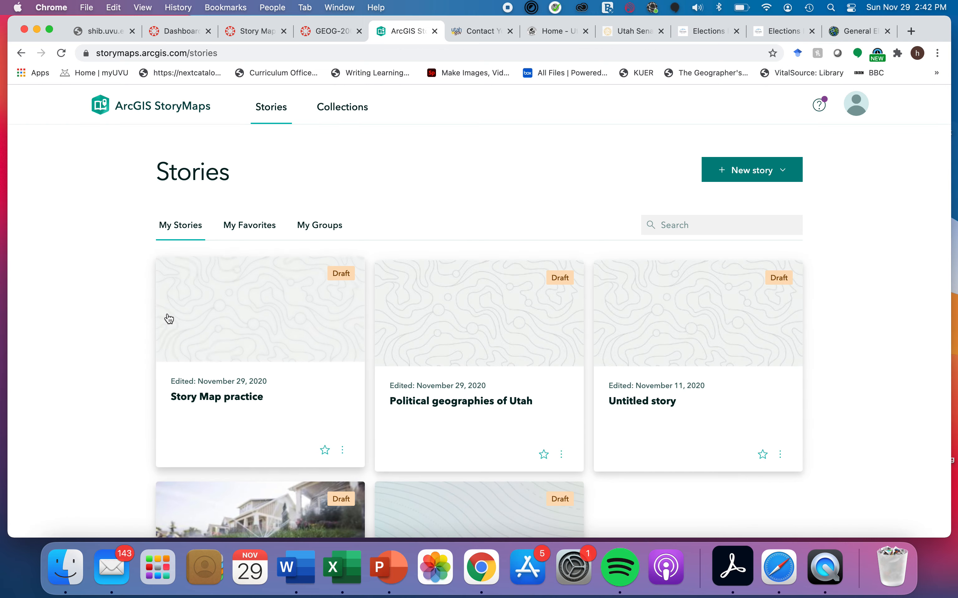
{"action": "scroll", "coordinate": [213, 361], "scroll_direction": "down", "scroll_amount": 3}
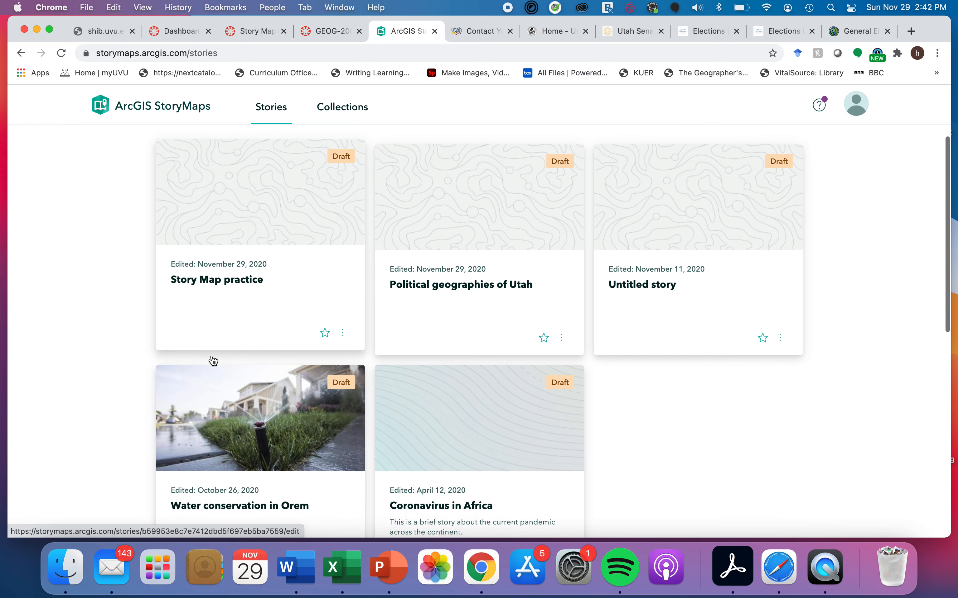
{"action": "scroll", "coordinate": [213, 361], "scroll_direction": "down", "scroll_amount": 2}
{"action": "scroll", "coordinate": [212, 356], "scroll_direction": "up", "scroll_amount": 5}
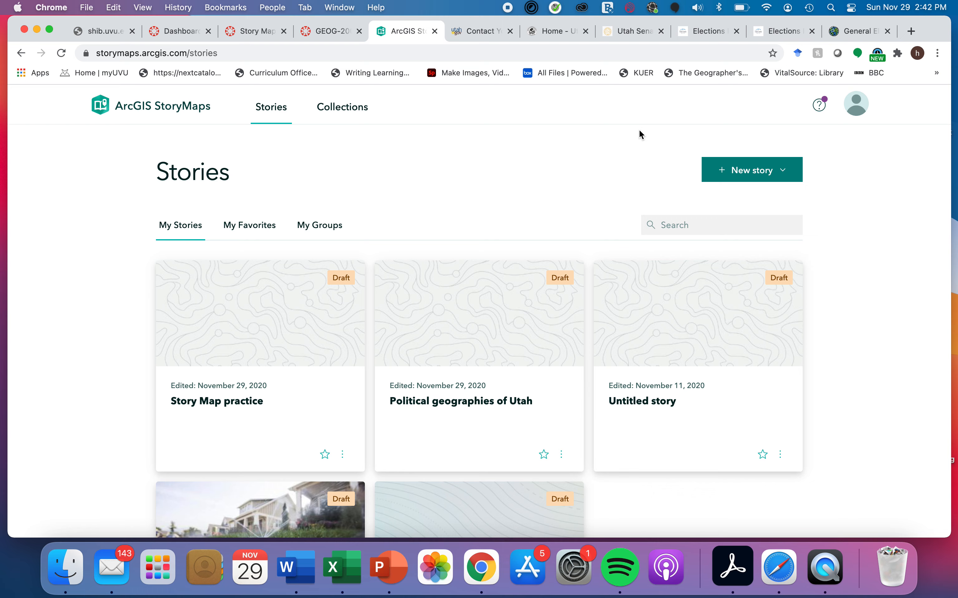
Create a new story from the Sidecar quick start
{"action": "left_click", "coordinate": [737, 174]}
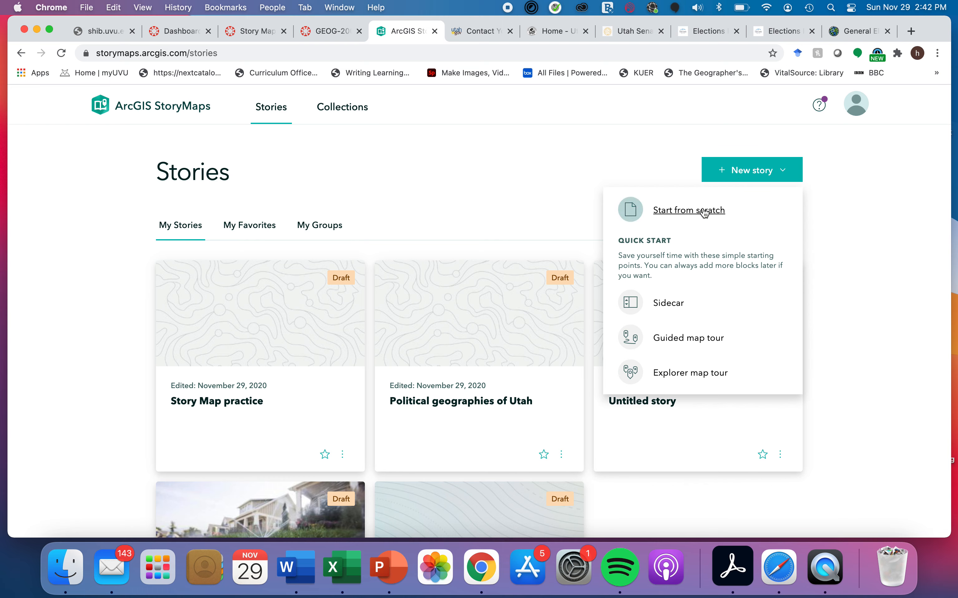
{"action": "mouse_move", "coordinate": [704, 213]}
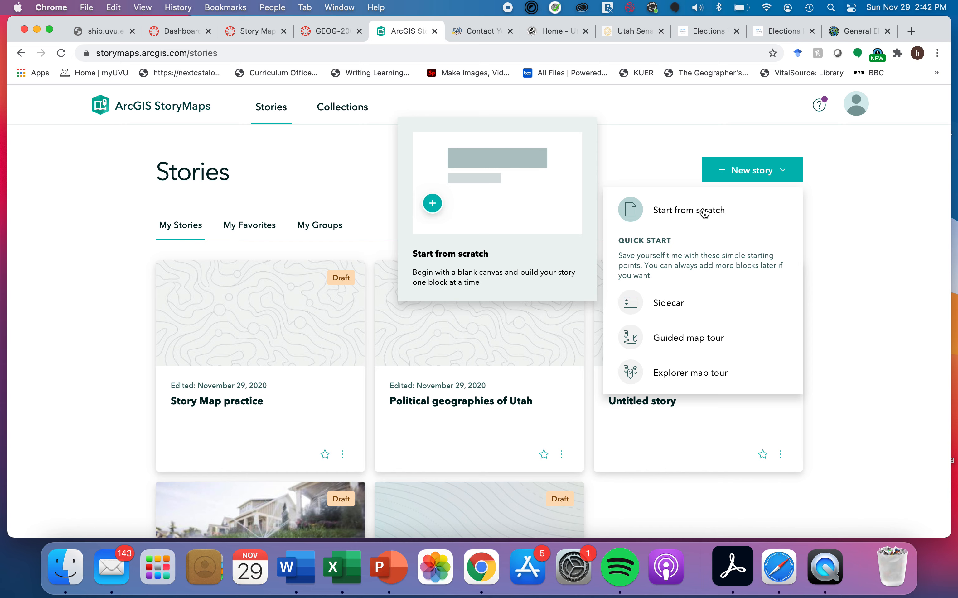
{"action": "mouse_move", "coordinate": [668, 306]}
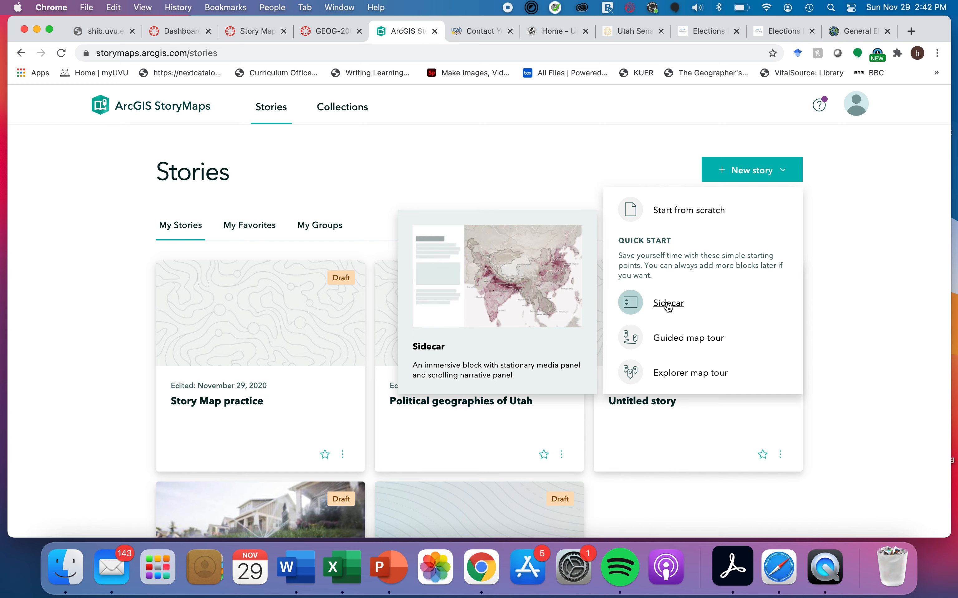
{"action": "left_click", "coordinate": [668, 304]}
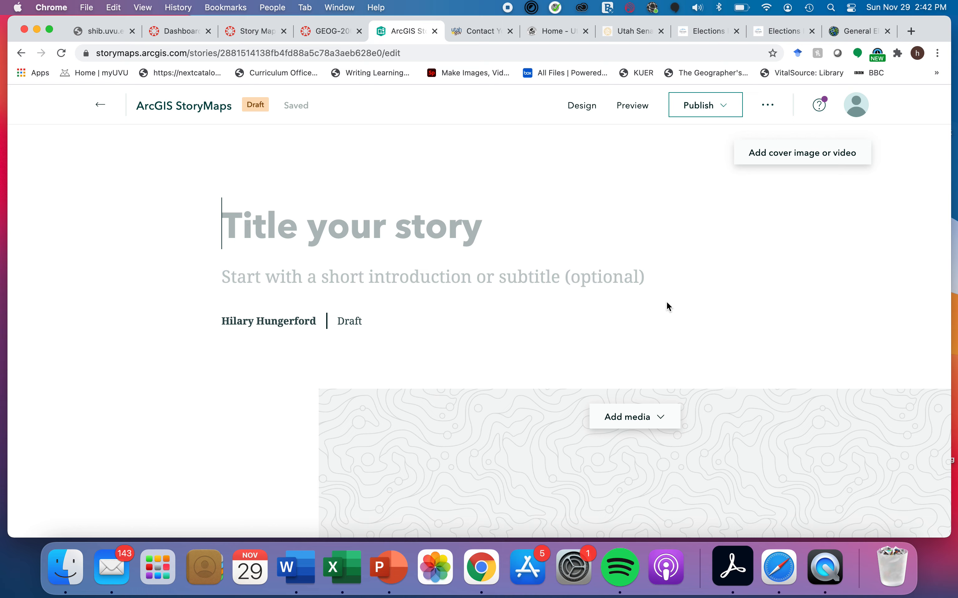
Try the Ridgeline, Tidal and Slate themes in the story's design settings and settle on the Mesa theme
{"action": "left_click", "coordinate": [577, 106]}
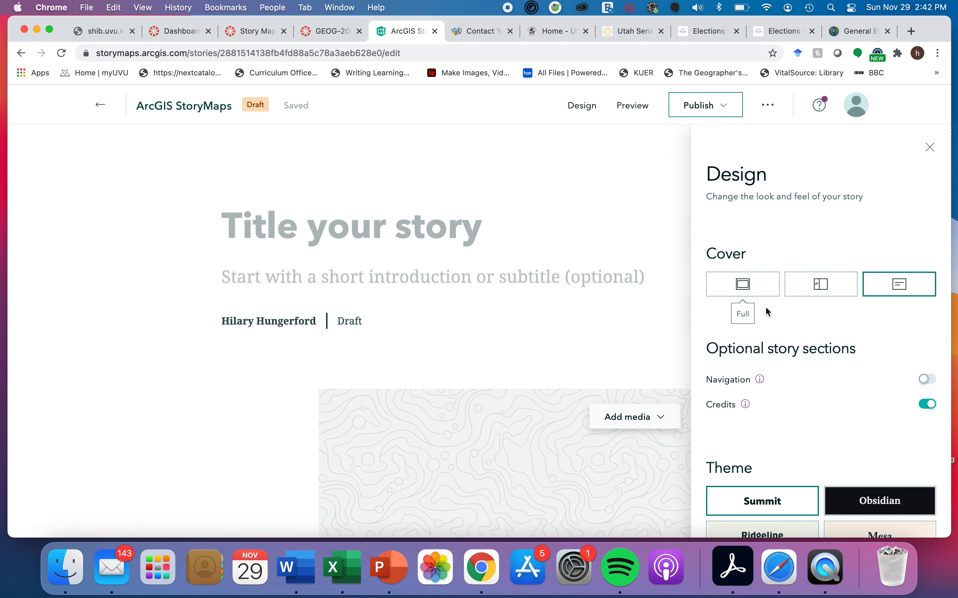
{"action": "scroll", "coordinate": [765, 306], "scroll_direction": "down", "scroll_amount": 5}
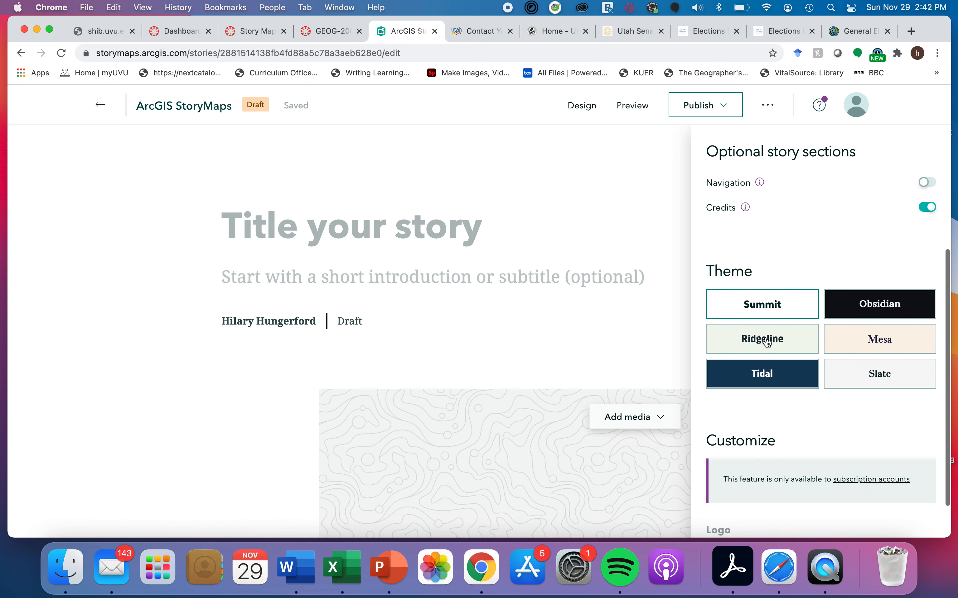
{"action": "left_click", "coordinate": [765, 341]}
{"action": "left_click", "coordinate": [775, 382]}
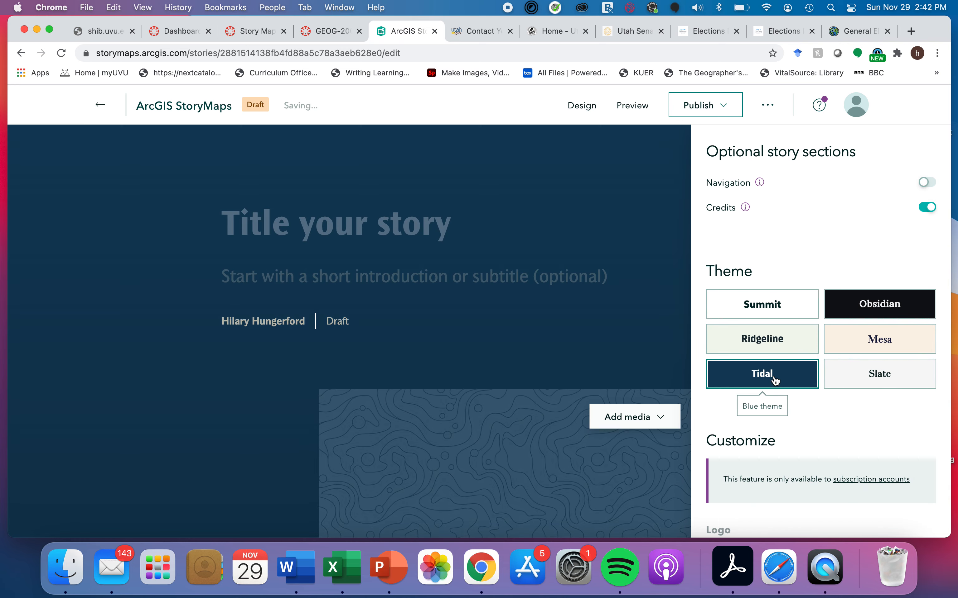
{"action": "left_click", "coordinate": [869, 385]}
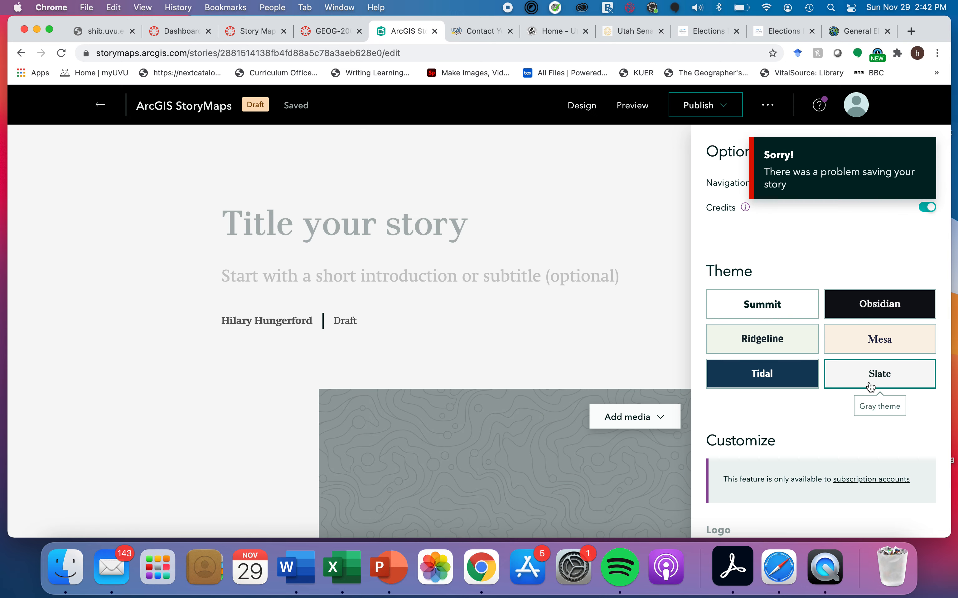
{"action": "left_click", "coordinate": [896, 352]}
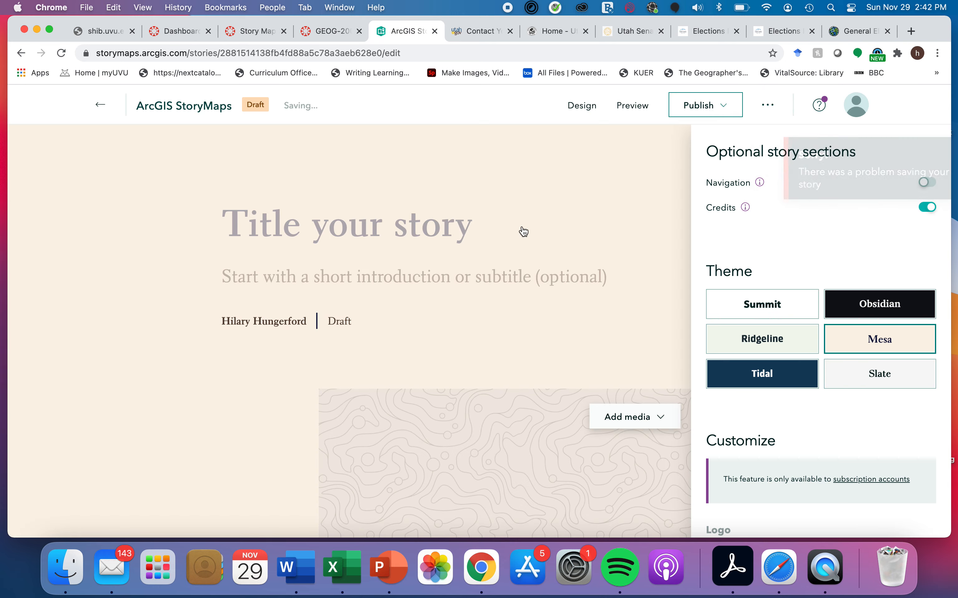
Title the story "Practice Utah political geographies"
{"action": "left_click", "coordinate": [399, 230]}
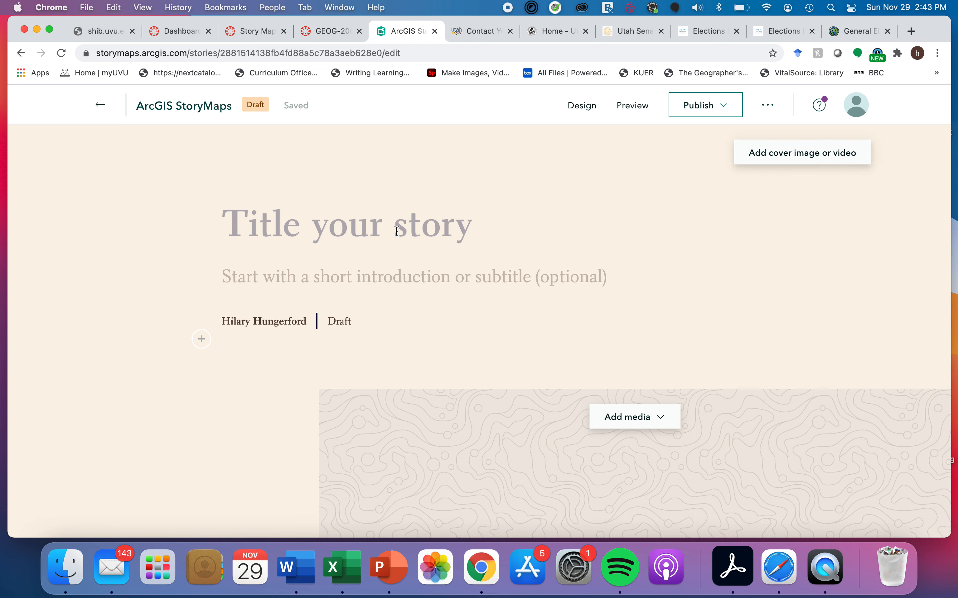
{"action": "type", "text": "Practive"}
{"action": "key", "text": "BackSpace"}
{"action": "key", "text": "BackSpace"}
{"action": "type", "text": "ce"}
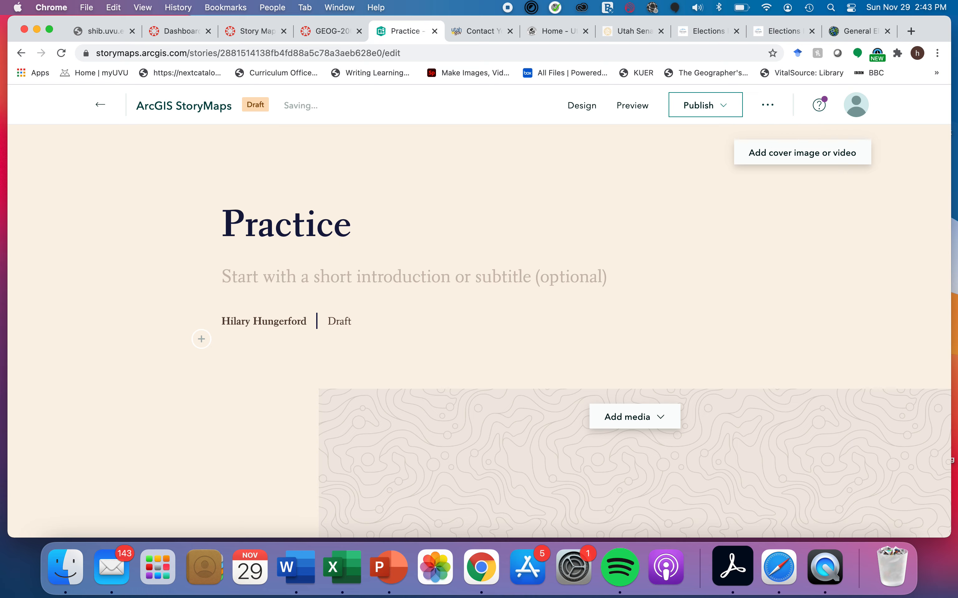
{"action": "type", "text": " Utah p"}
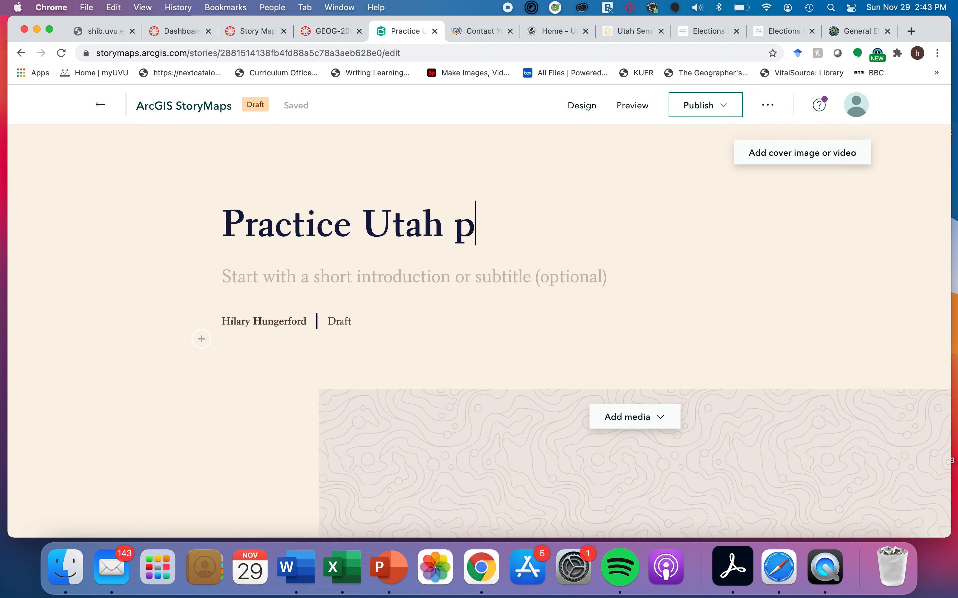
{"action": "type", "text": "olitical "}
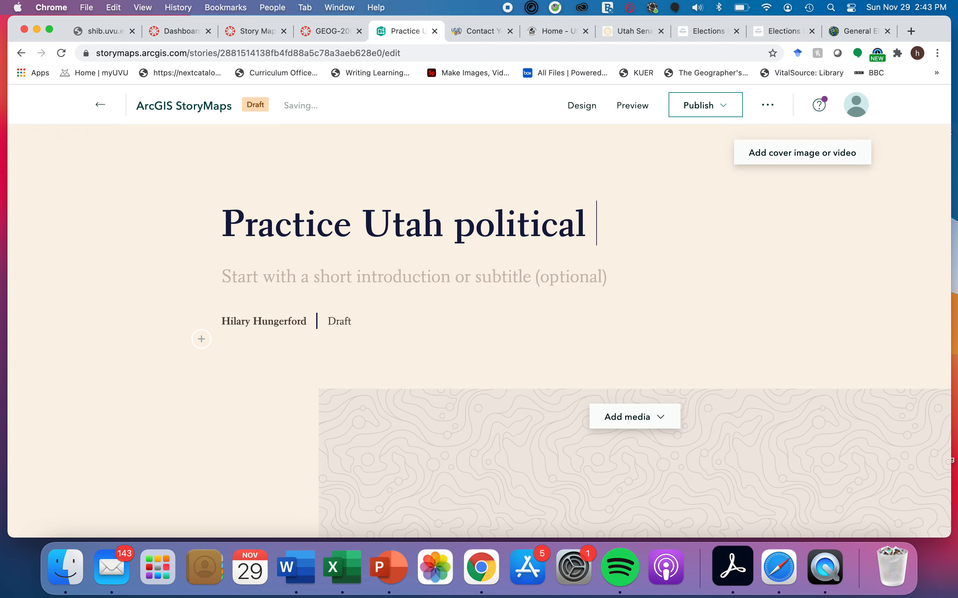
{"action": "type", "text": "geographies"}
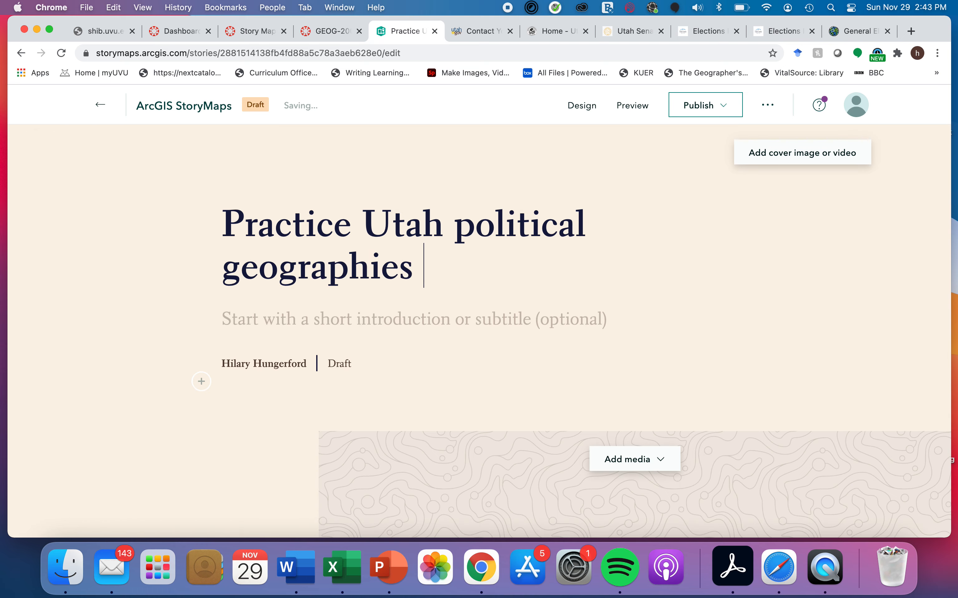
Enter the subtitle "I am going to try to make an amazing Story Map!" below the story title
{"action": "left_click", "coordinate": [396, 322]}
{"action": "type", "text": "I am going to try to mak"}
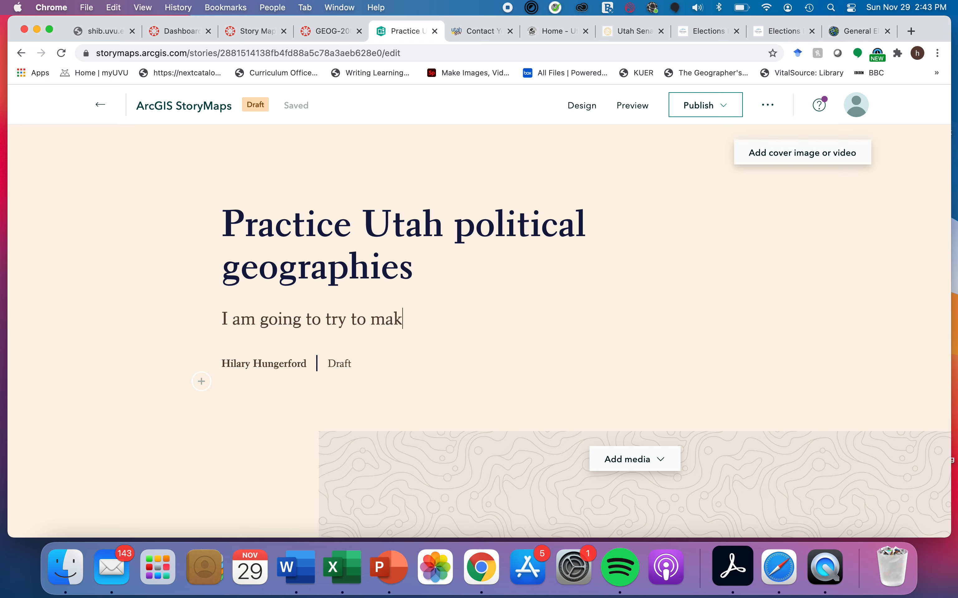
{"action": "type", "text": "e an amazing"}
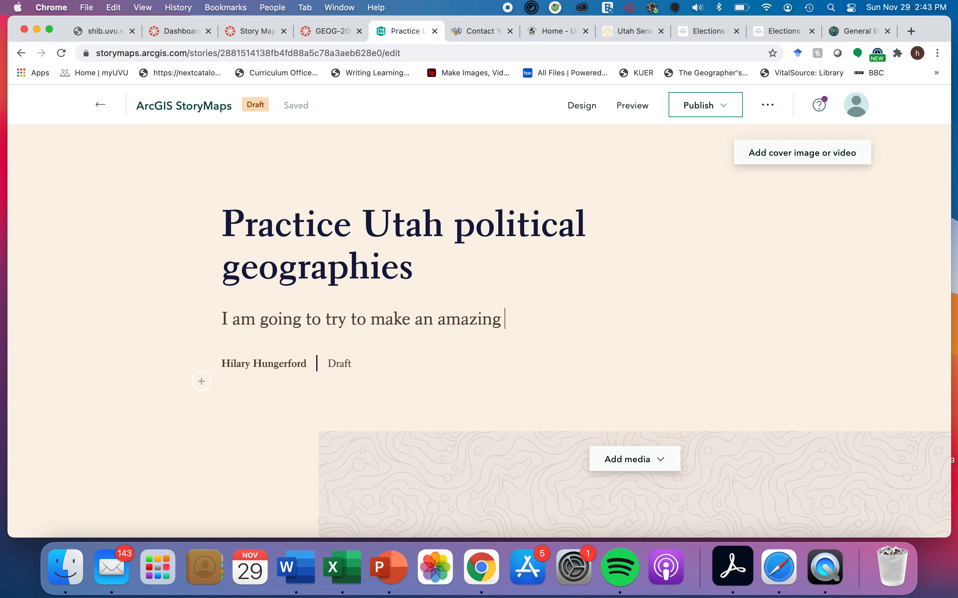
{"action": "type", "text": " Sotyr"}
{"action": "key", "text": "BackSpace"}
{"action": "key", "text": "BackSpace"}
{"action": "key", "text": "BackSpace"}
{"action": "key", "text": "BackSpace"}
{"action": "type", "text": "tory Map!"}
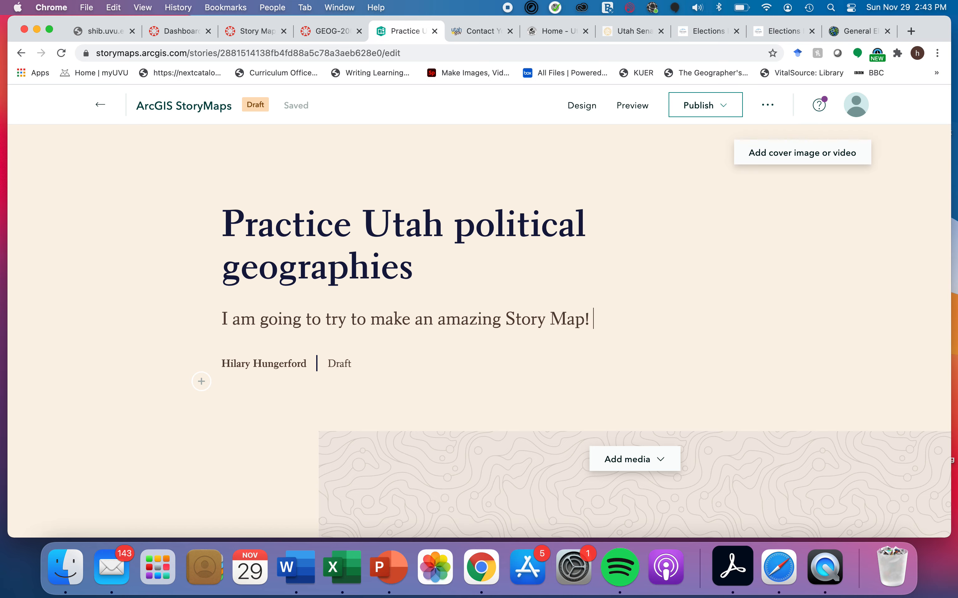
Try to upload Serene-Expressions.jpg from the Desktop as the story's cover image
{"action": "left_click", "coordinate": [791, 156]}
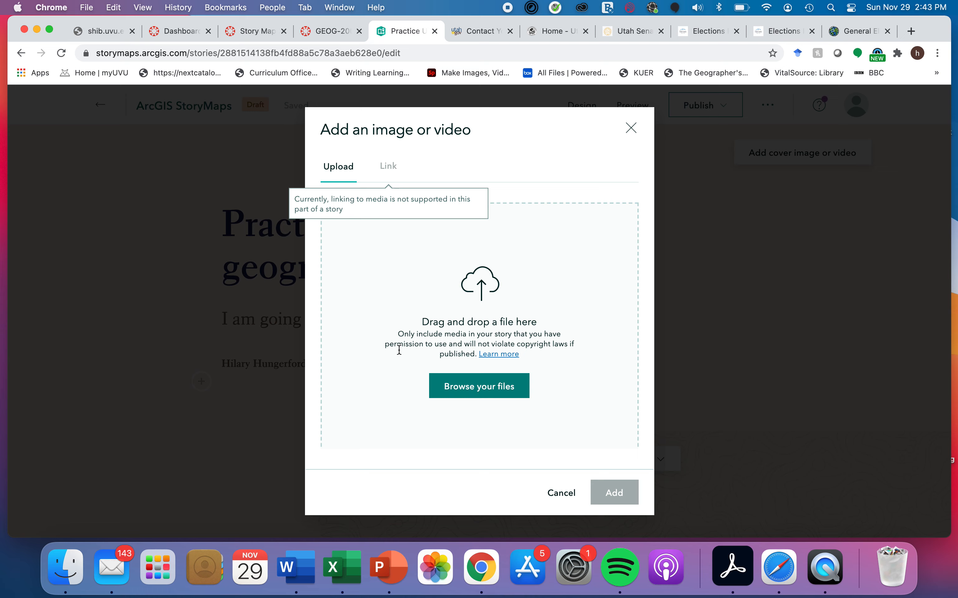
{"action": "left_click", "coordinate": [479, 393]}
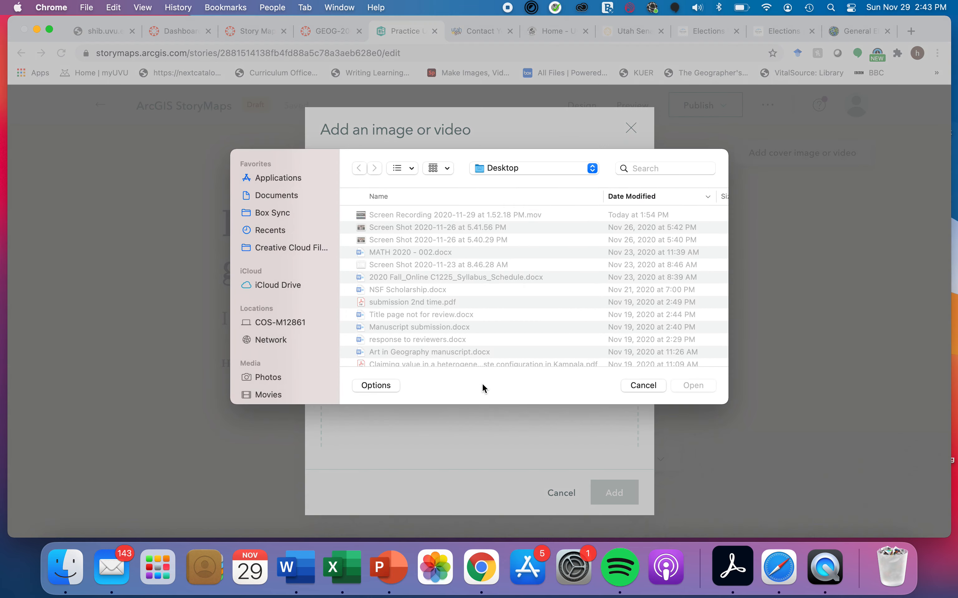
{"action": "scroll", "coordinate": [544, 279], "scroll_direction": "down", "scroll_amount": 15}
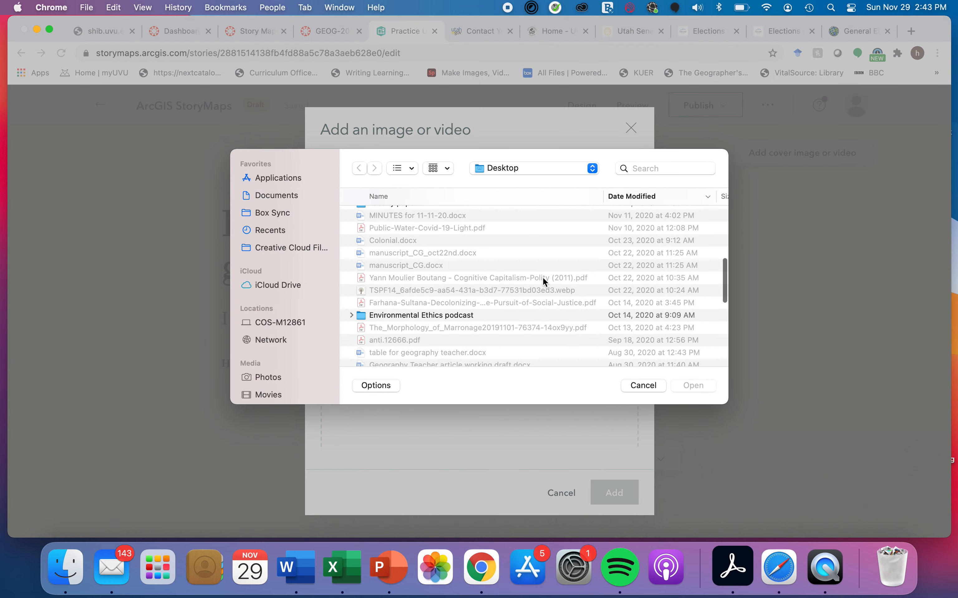
{"action": "scroll", "coordinate": [545, 283], "scroll_direction": "down", "scroll_amount": 10}
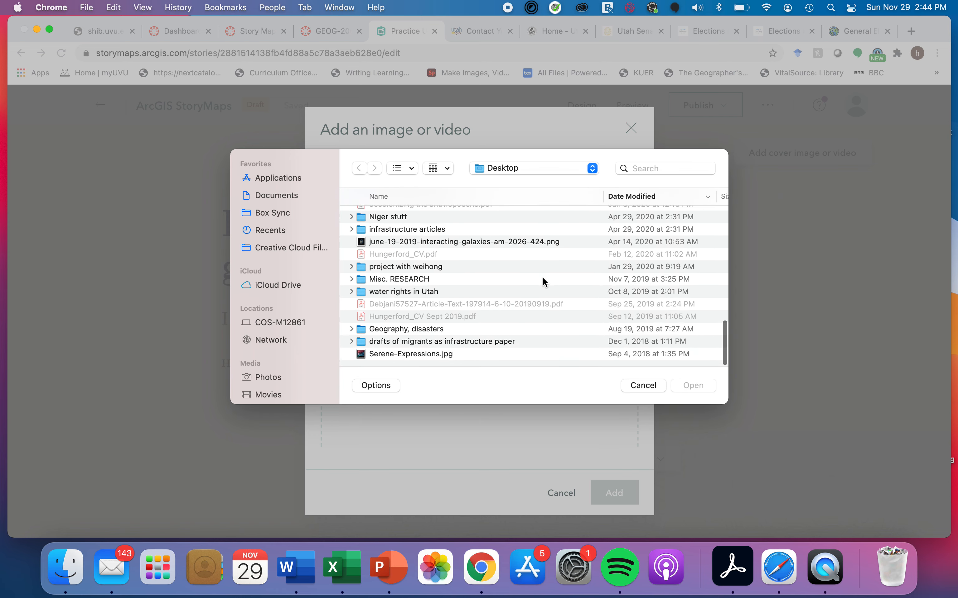
{"action": "scroll", "coordinate": [544, 282], "scroll_direction": "down", "scroll_amount": 2}
{"action": "double_click", "coordinate": [396, 354]}
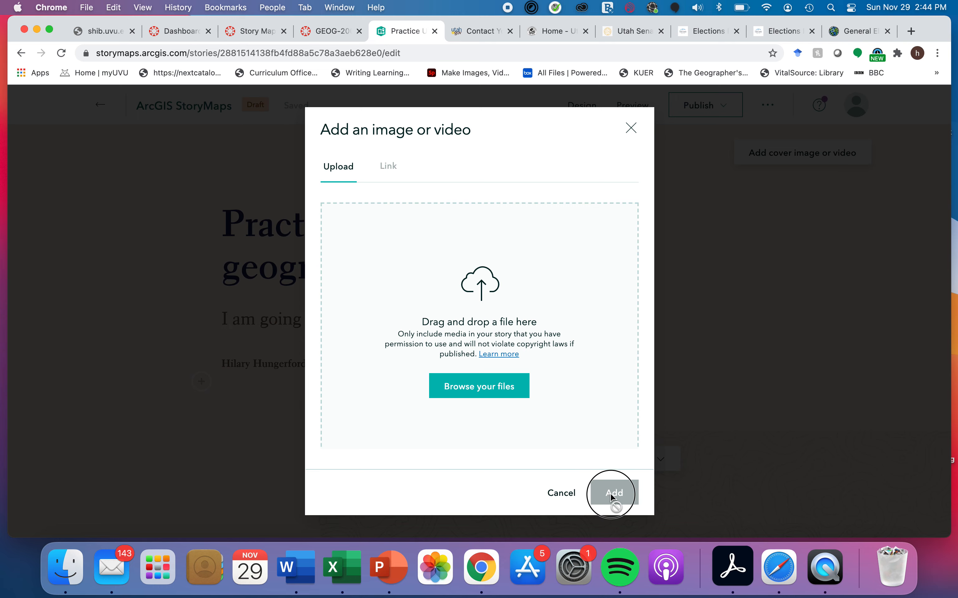
{"action": "left_click", "coordinate": [554, 497]}
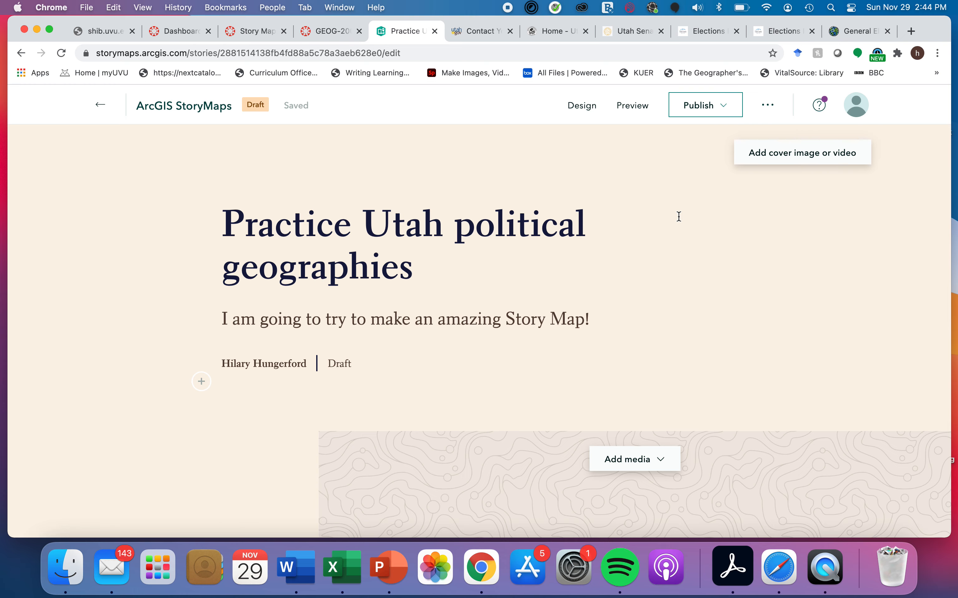
Enter "Introduction to the assignment." as the narrative text of the first sidecar slide
{"action": "scroll", "coordinate": [678, 216], "scroll_direction": "down", "scroll_amount": 5}
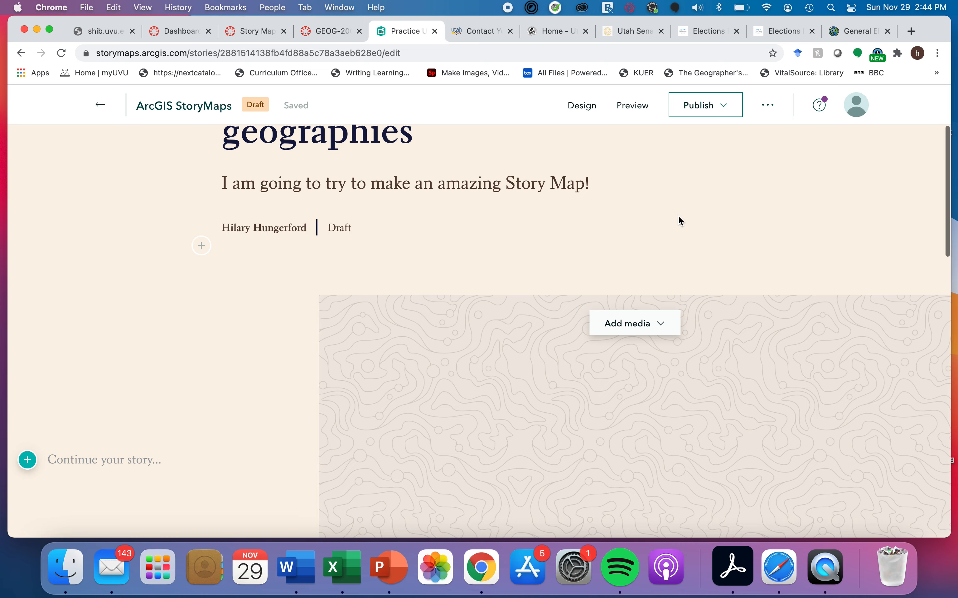
{"action": "scroll", "coordinate": [679, 217], "scroll_direction": "down", "scroll_amount": 3}
{"action": "scroll", "coordinate": [678, 217], "scroll_direction": "up", "scroll_amount": 5}
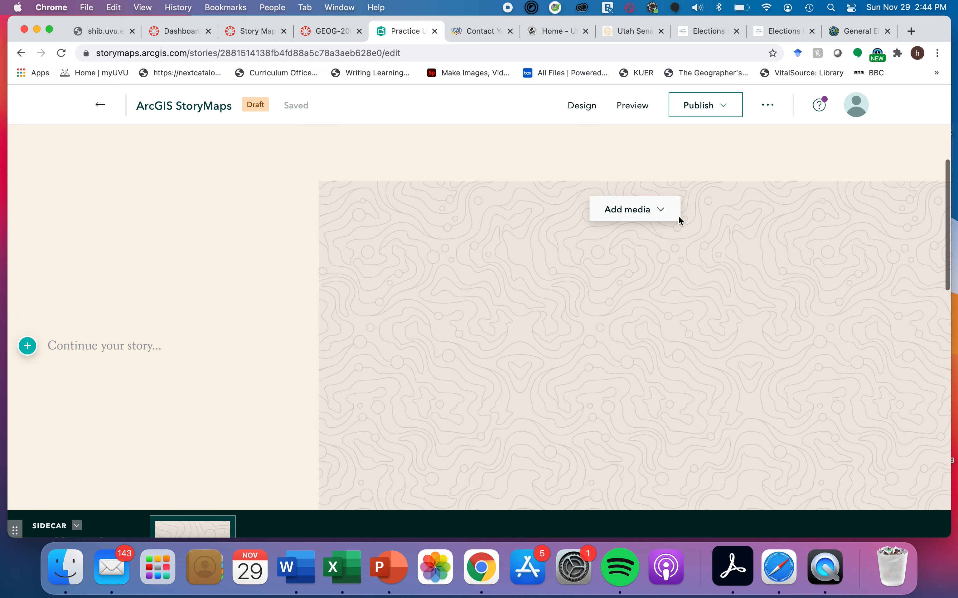
{"action": "scroll", "coordinate": [679, 220], "scroll_direction": "down", "scroll_amount": 2}
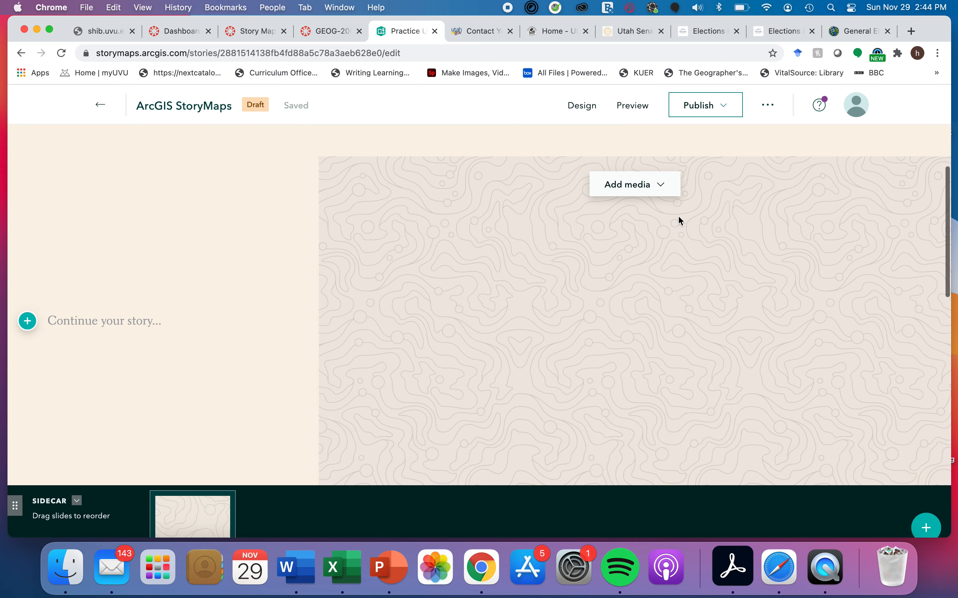
{"action": "left_click", "coordinate": [106, 319]}
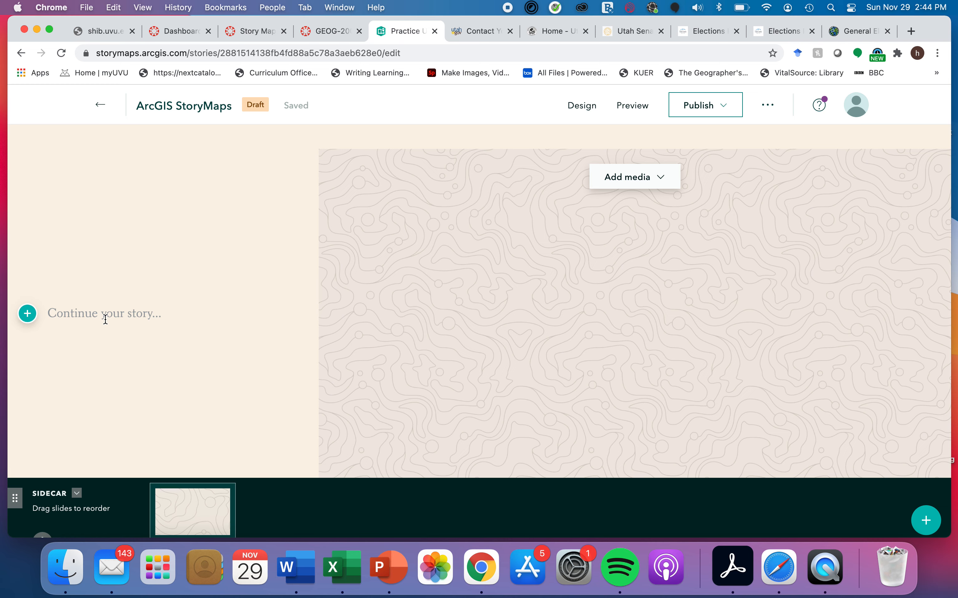
{"action": "type", "text": "INt"}
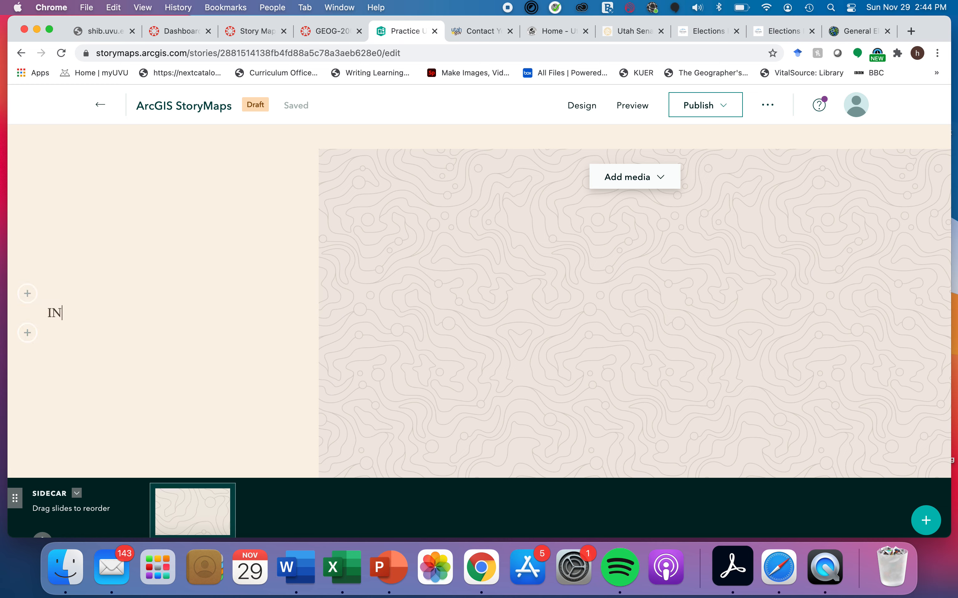
{"action": "key", "text": "BackSpace"}
{"action": "key", "text": "BackSpace"}
{"action": "key", "text": "BackSpace"}
{"action": "type", "text": "Intor"}
{"action": "key", "text": "BackSpace"}
{"action": "key", "text": "BackSpace"}
{"action": "key", "text": "BackSpace"}
{"action": "type", "text": "troduction to the as"}
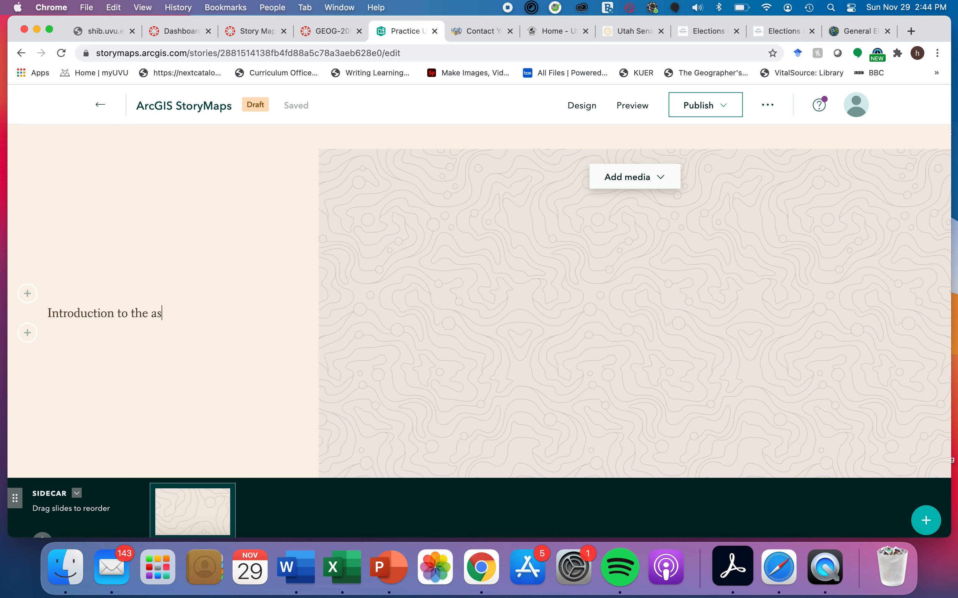
{"action": "type", "text": "signment."}
Start a new express map as the media of the first sidecar slide
{"action": "left_click", "coordinate": [647, 184]}
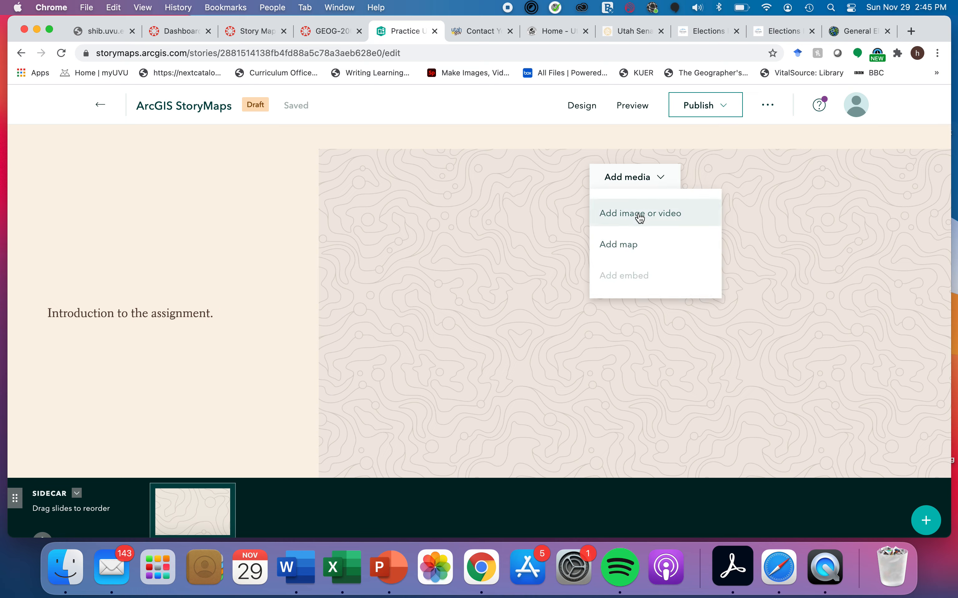
{"action": "left_click", "coordinate": [625, 246]}
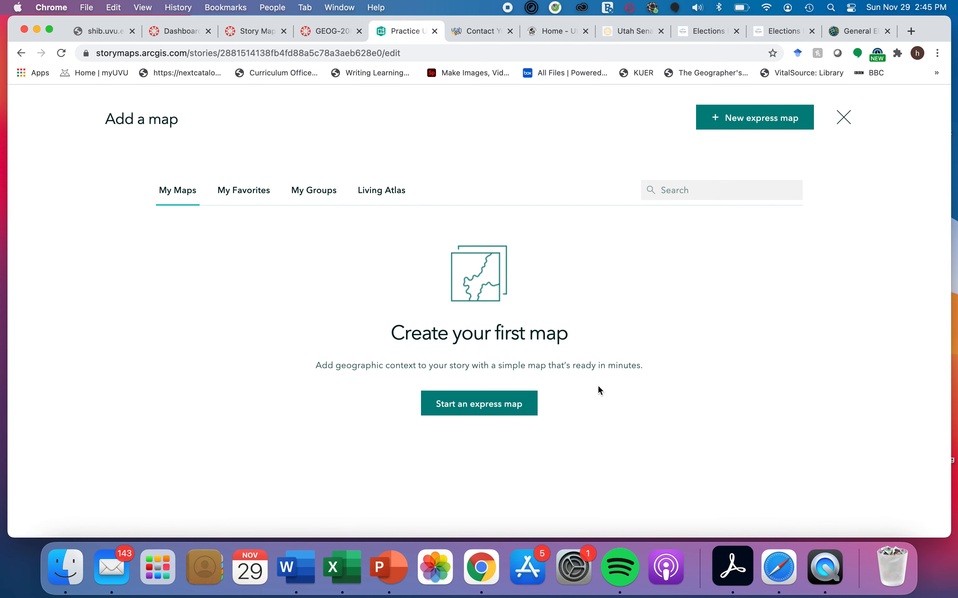
{"action": "left_click", "coordinate": [491, 410]}
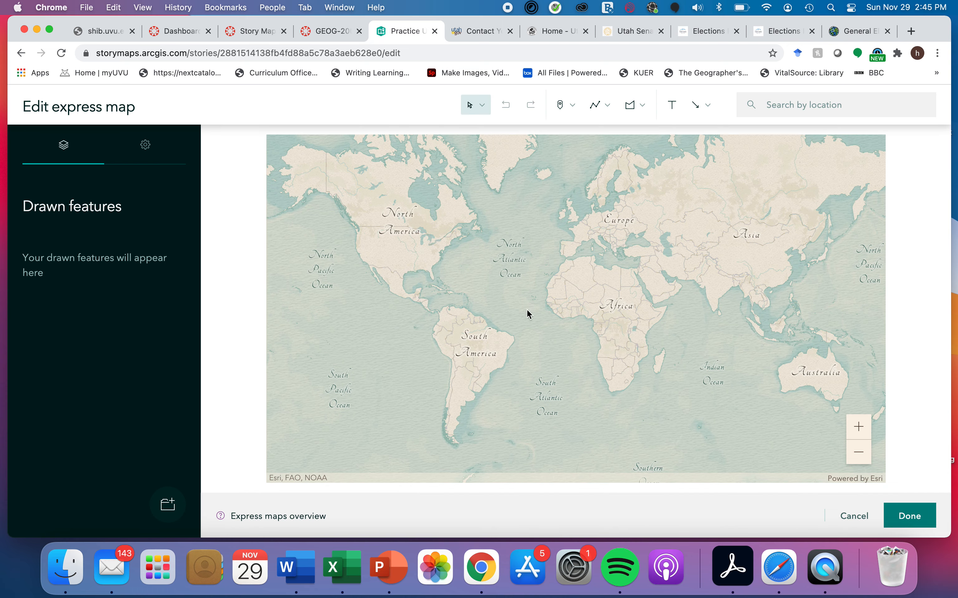
Frame the express map on the Orem and Provo area beside Utah Lake
{"action": "left_click_drag", "start_coordinate": [411, 260], "coordinate": [516, 308]}
{"action": "left_click", "coordinate": [480, 294]}
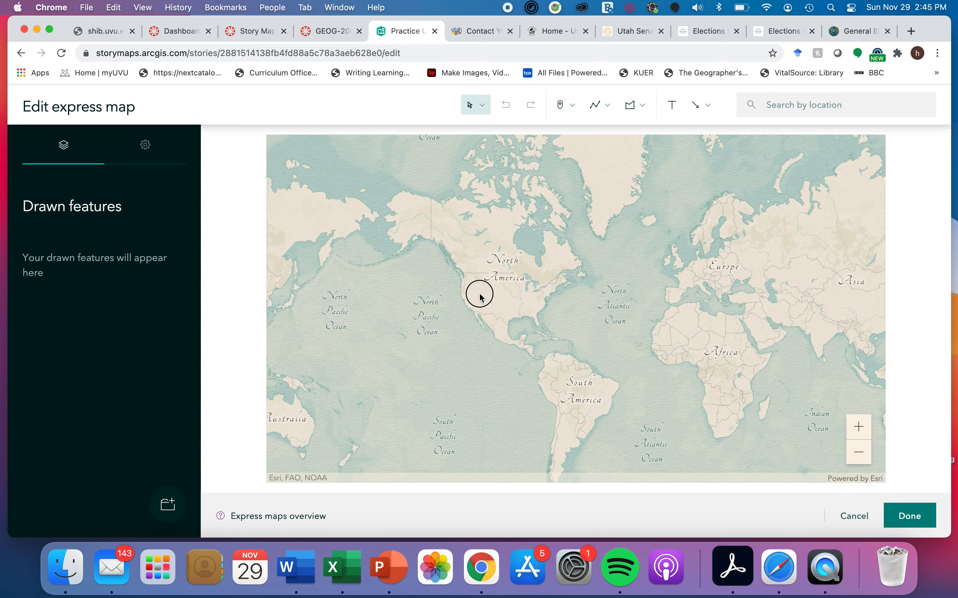
{"action": "double_click", "coordinate": [479, 295]}
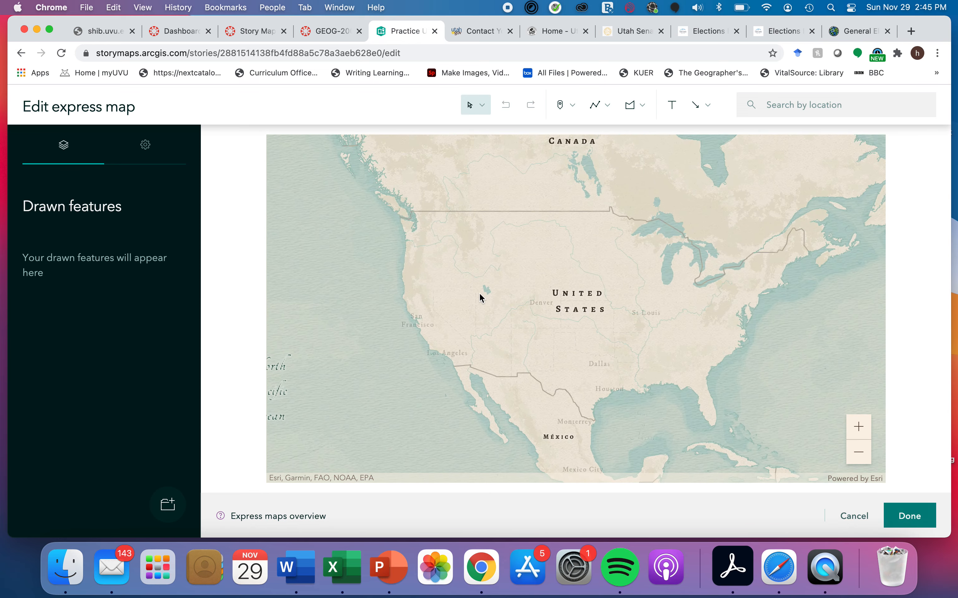
{"action": "double_click", "coordinate": [482, 293]}
{"action": "double_click", "coordinate": [492, 304]}
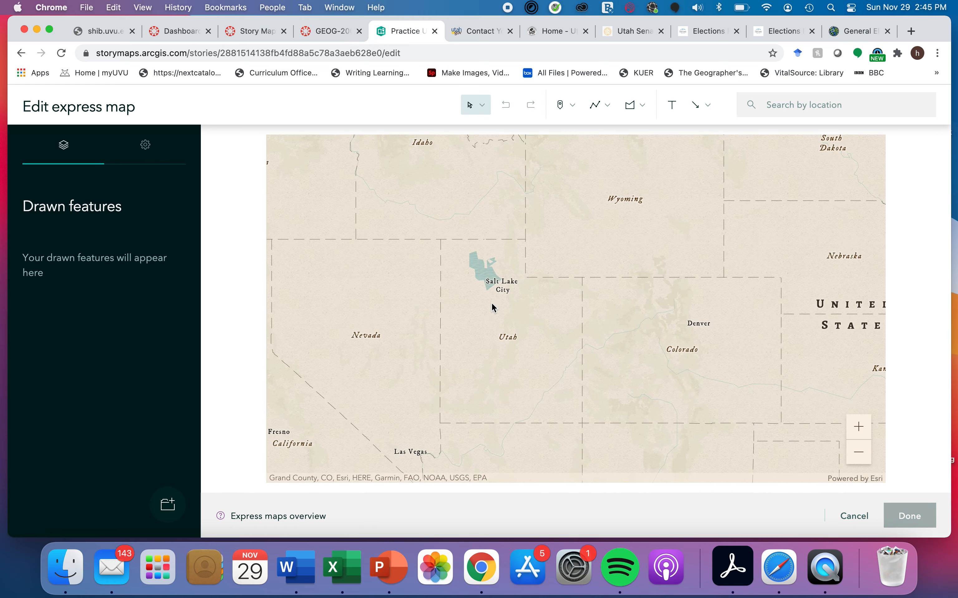
{"action": "double_click", "coordinate": [509, 305]}
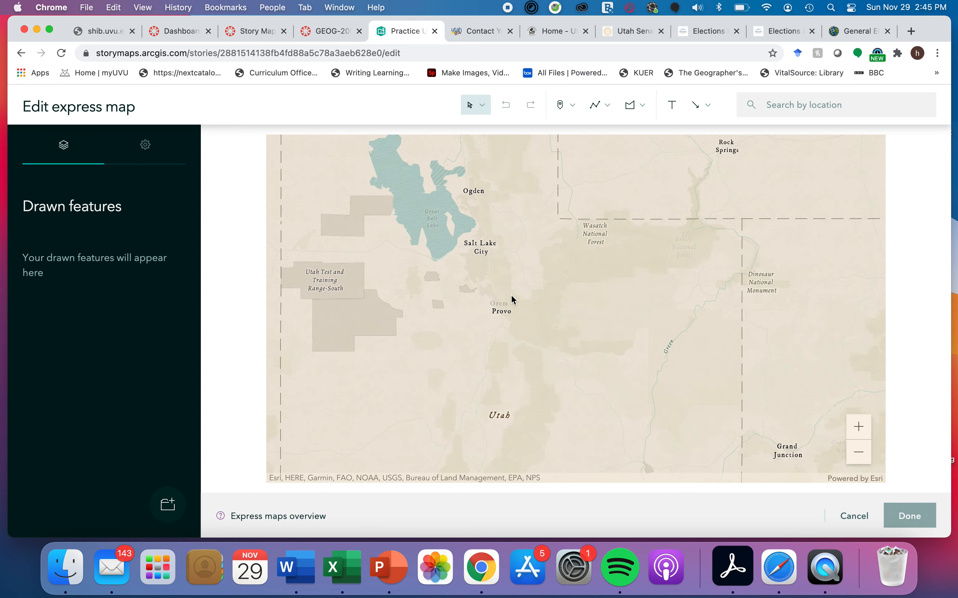
{"action": "double_click", "coordinate": [501, 277]}
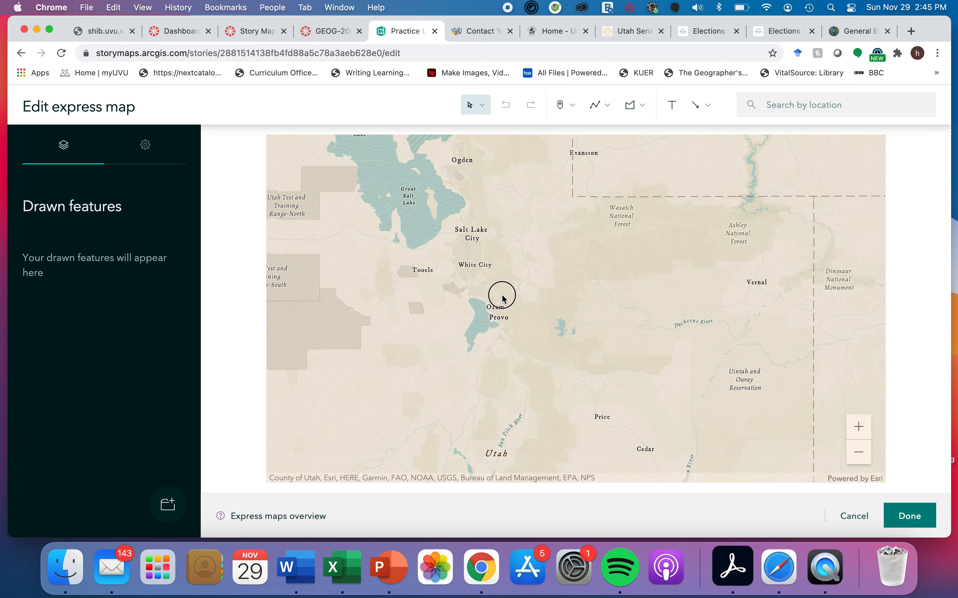
{"action": "double_click", "coordinate": [494, 307]}
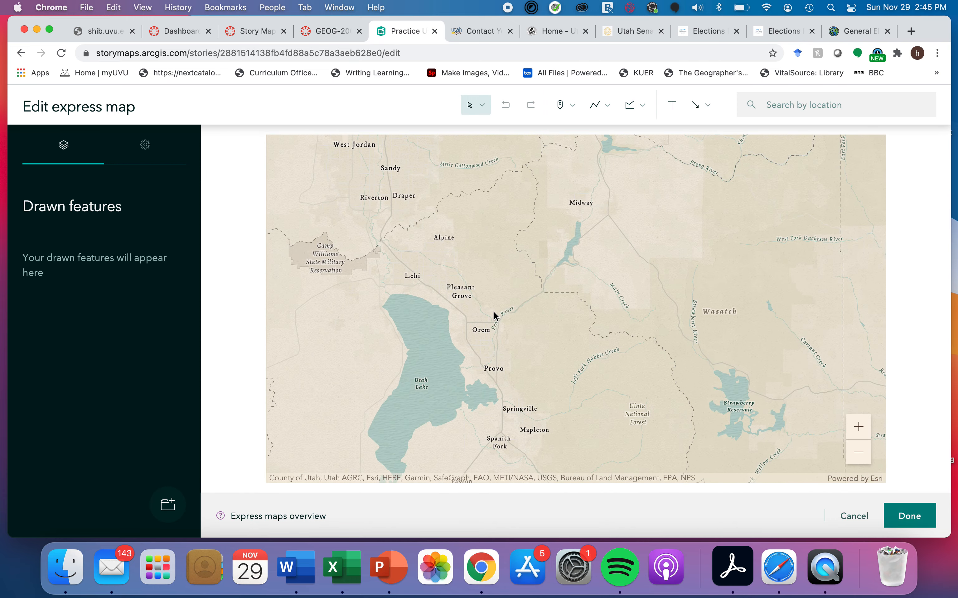
{"action": "left_click_drag", "start_coordinate": [495, 312], "coordinate": [523, 246]}
{"action": "double_click", "coordinate": [522, 246]}
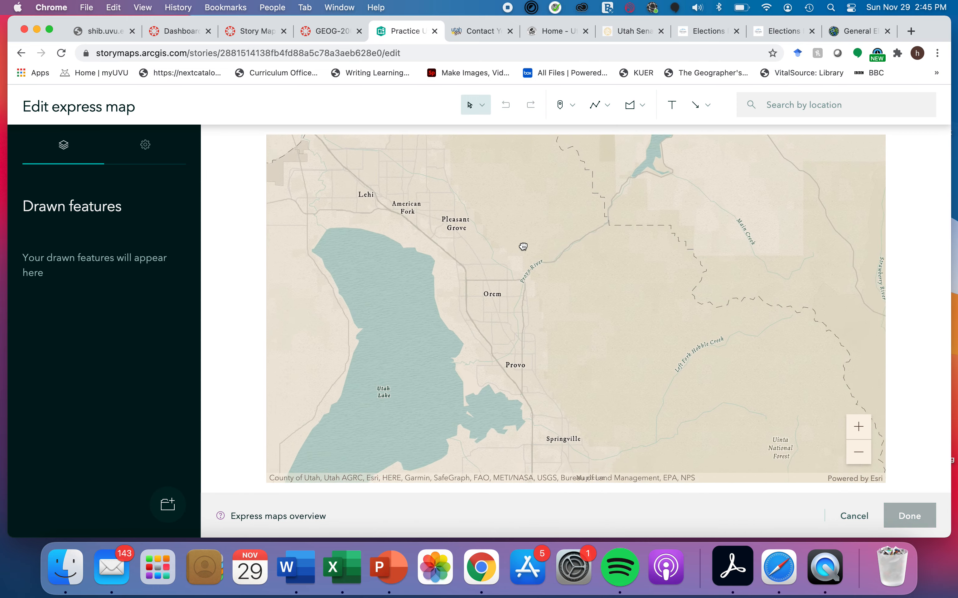
{"action": "double_click", "coordinate": [560, 280]}
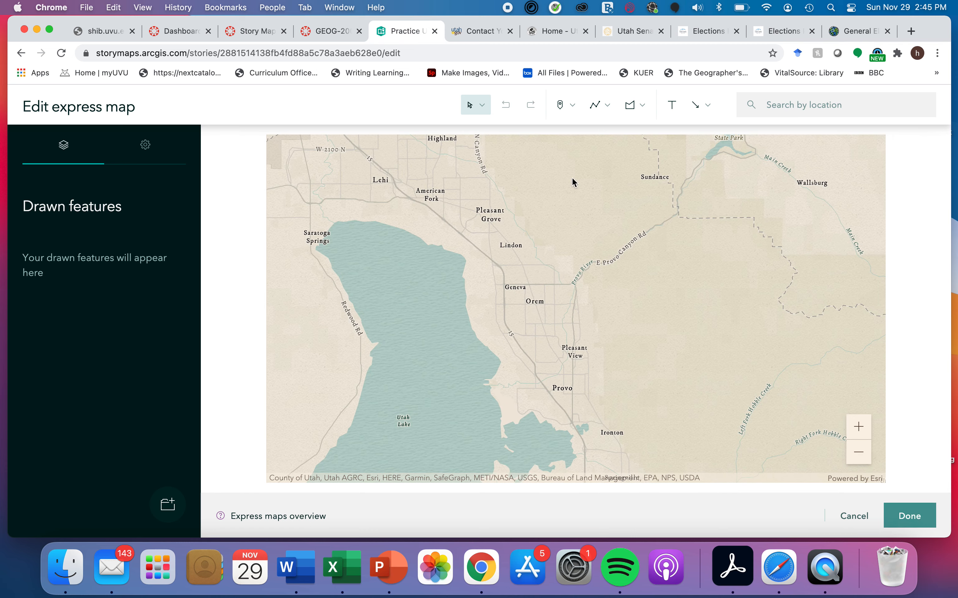
Draw a four-cornered area around Orem on the express map
{"action": "left_click", "coordinate": [635, 111]}
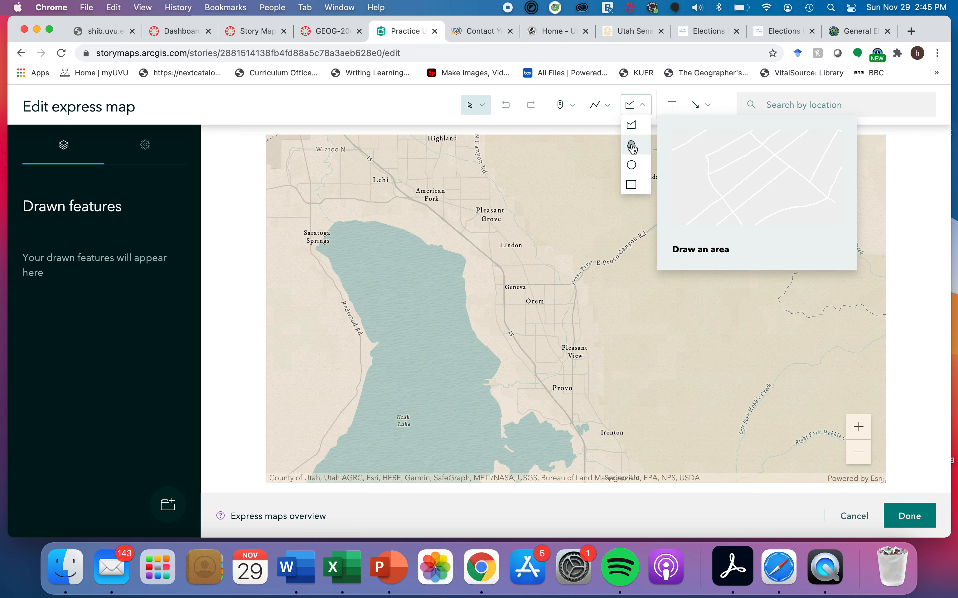
{"action": "left_click", "coordinate": [632, 126]}
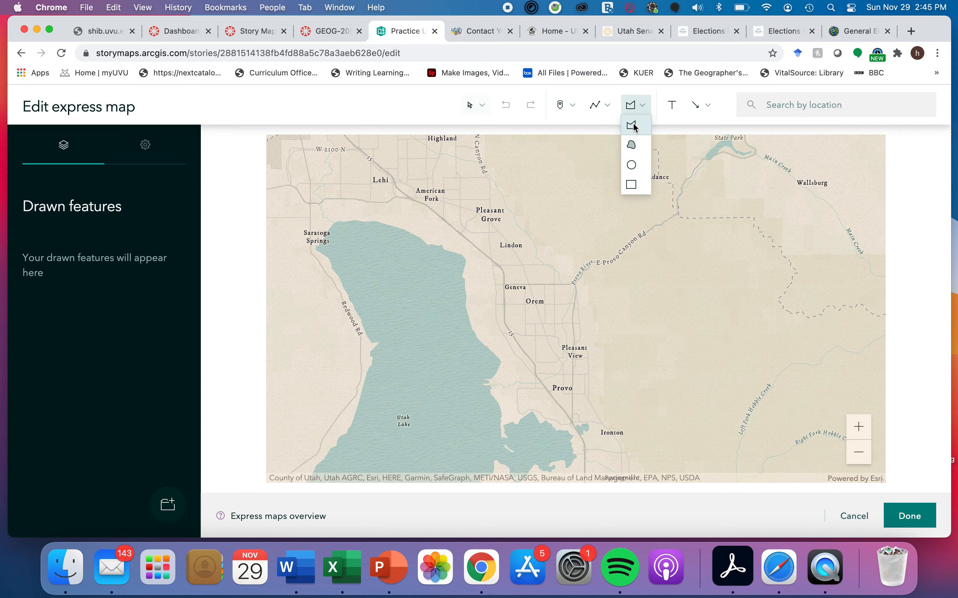
{"action": "left_click", "coordinate": [514, 277]}
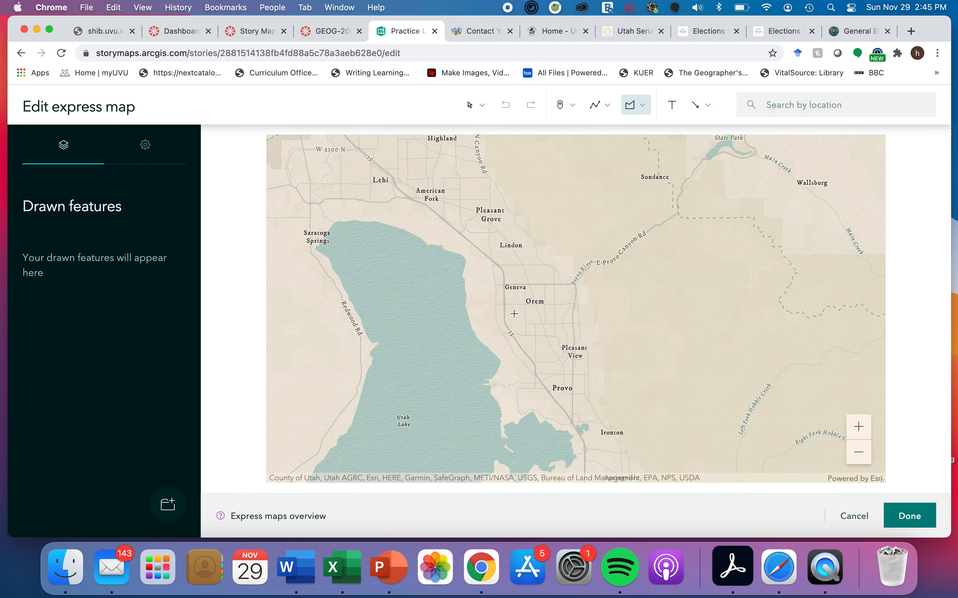
{"action": "left_click", "coordinate": [517, 332]}
{"action": "left_click", "coordinate": [581, 327]}
{"action": "left_click", "coordinate": [562, 274]}
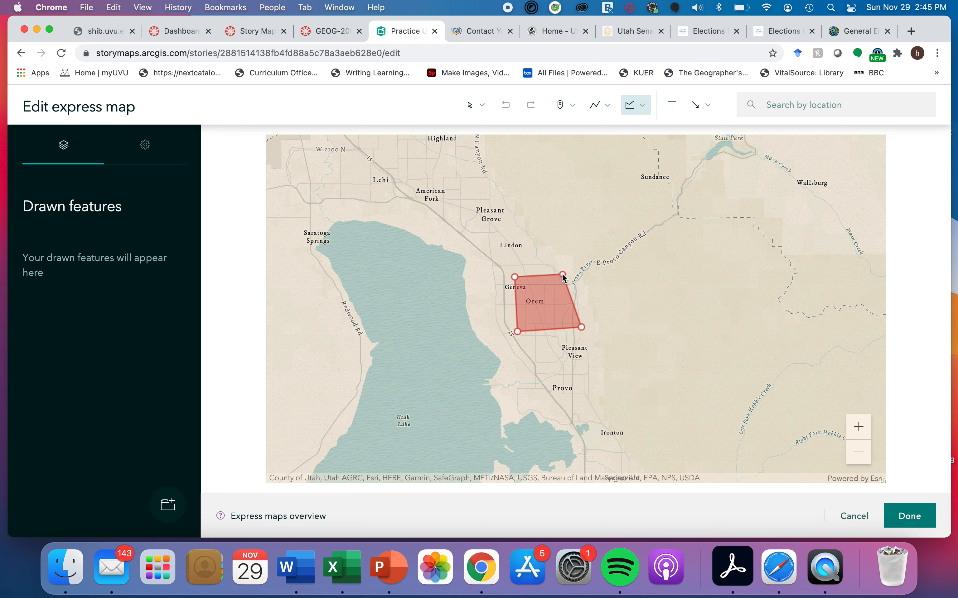
{"action": "double_click", "coordinate": [562, 274]}
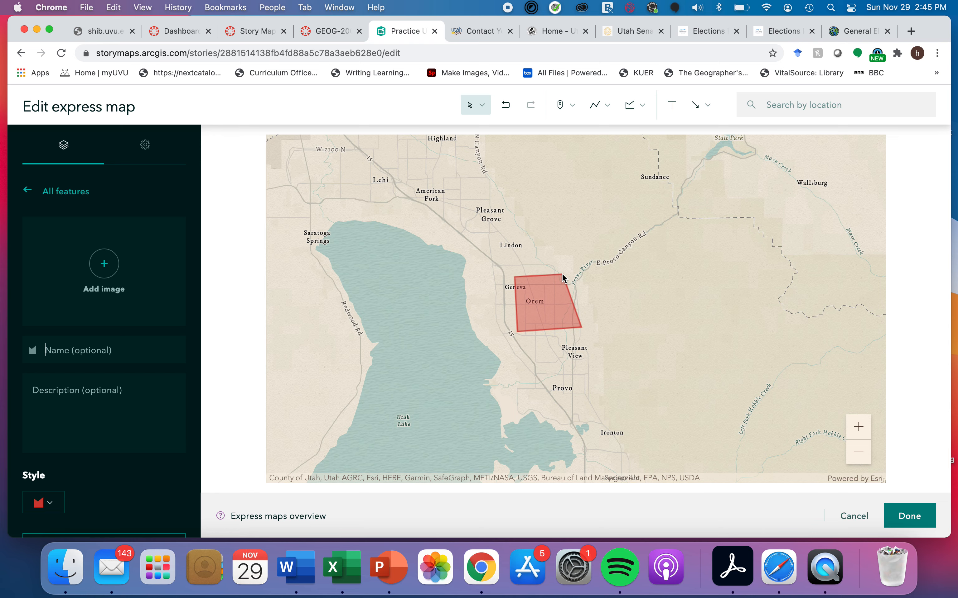
Name the drawn area "Where I live", recolor it brown and save the express map to the slide
{"action": "left_click", "coordinate": [61, 352]}
{"action": "type", "text": "Where I live"}
{"action": "left_click", "coordinate": [51, 503]}
{"action": "left_click", "coordinate": [84, 430]}
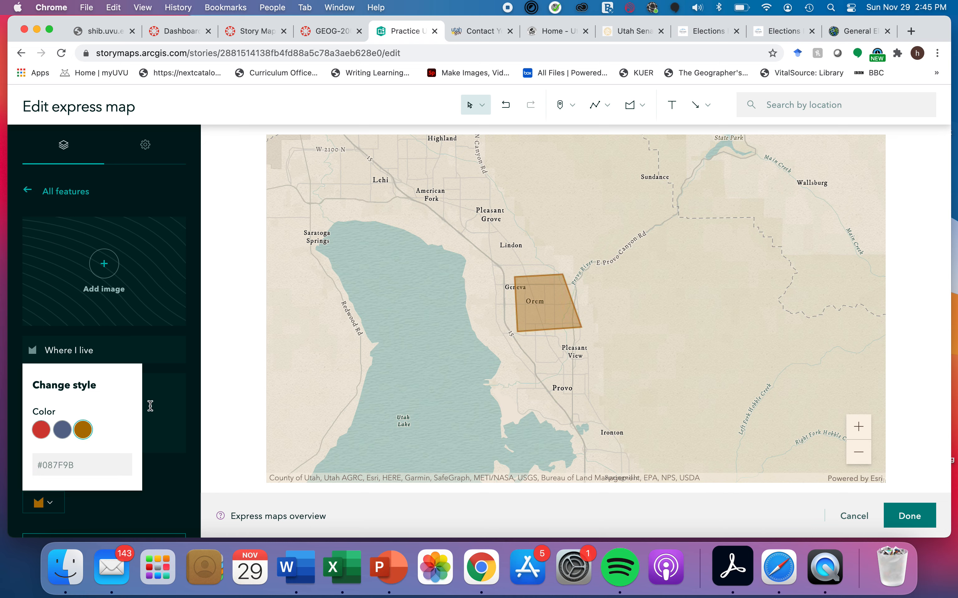
{"action": "left_click", "coordinate": [186, 399]}
{"action": "scroll", "coordinate": [187, 399], "scroll_direction": "down", "scroll_amount": 3}
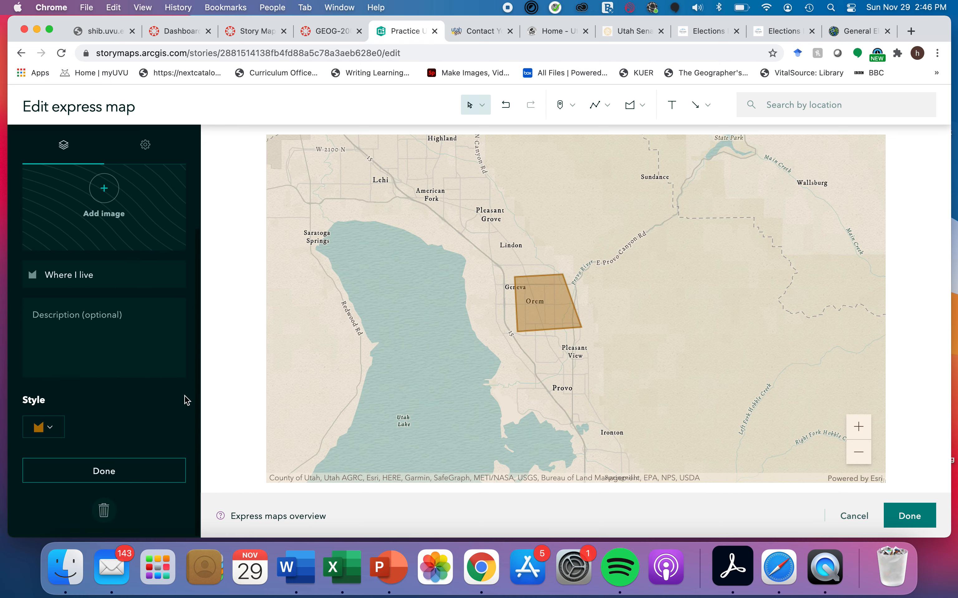
{"action": "left_click", "coordinate": [106, 475]}
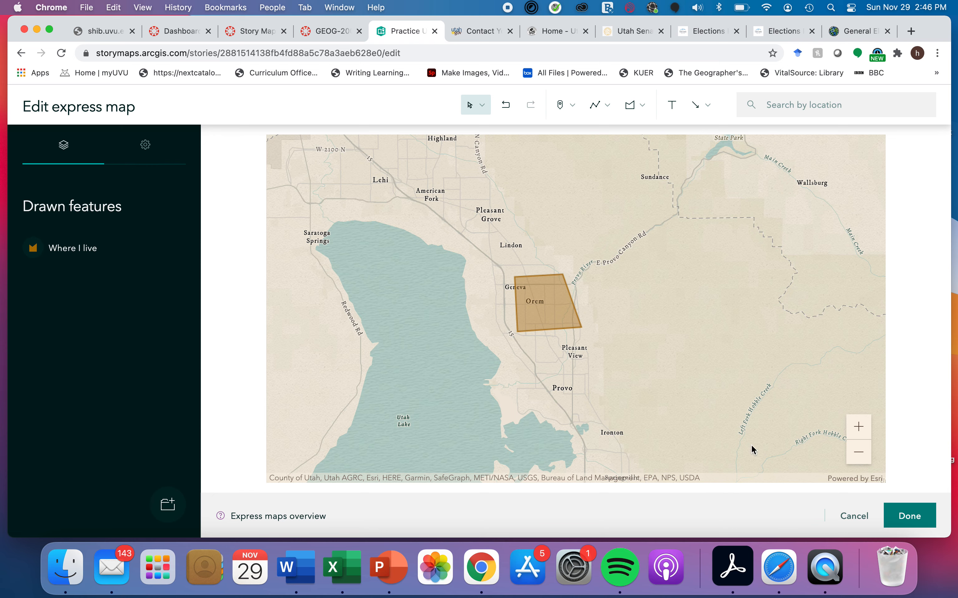
{"action": "left_click", "coordinate": [906, 521]}
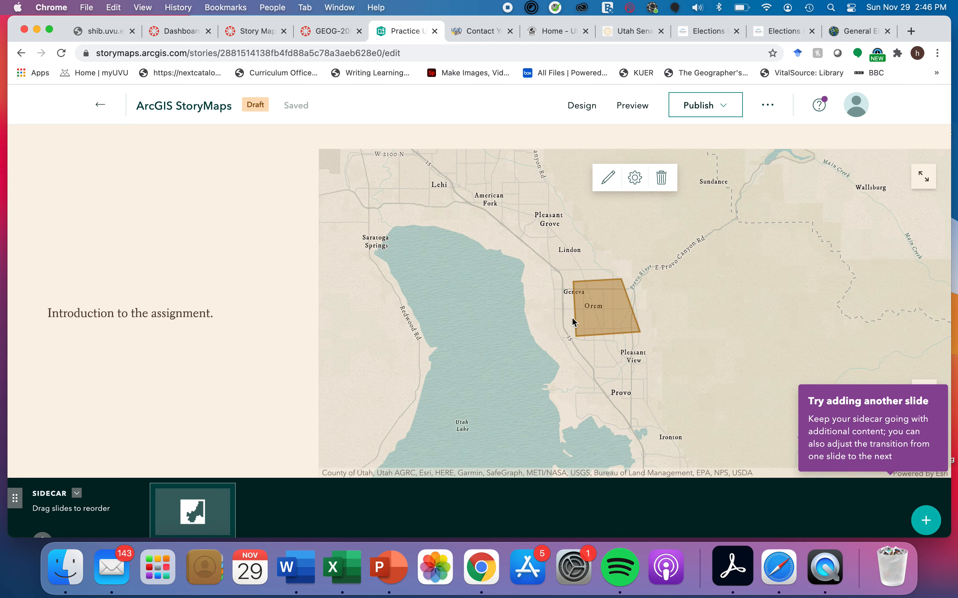
Swap the narrative and map panels to opposite sides on the first slide, then swap them back
{"action": "scroll", "coordinate": [571, 317], "scroll_direction": "down", "scroll_amount": 1}
{"action": "scroll", "coordinate": [572, 317], "scroll_direction": "up", "scroll_amount": 1}
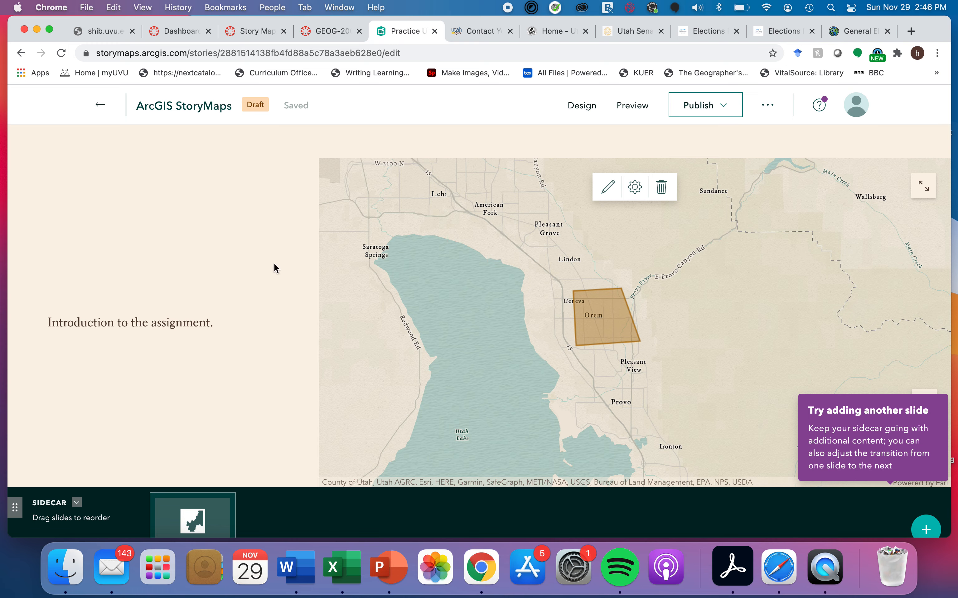
{"action": "scroll", "coordinate": [274, 264], "scroll_direction": "down", "scroll_amount": 2}
{"action": "scroll", "coordinate": [274, 264], "scroll_direction": "down", "scroll_amount": 2}
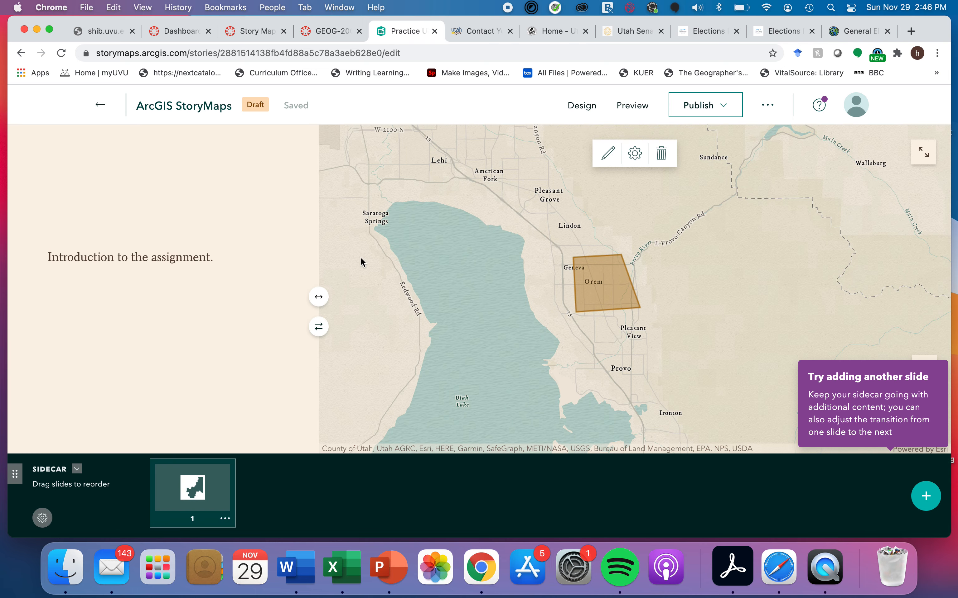
{"action": "left_click", "coordinate": [318, 327]}
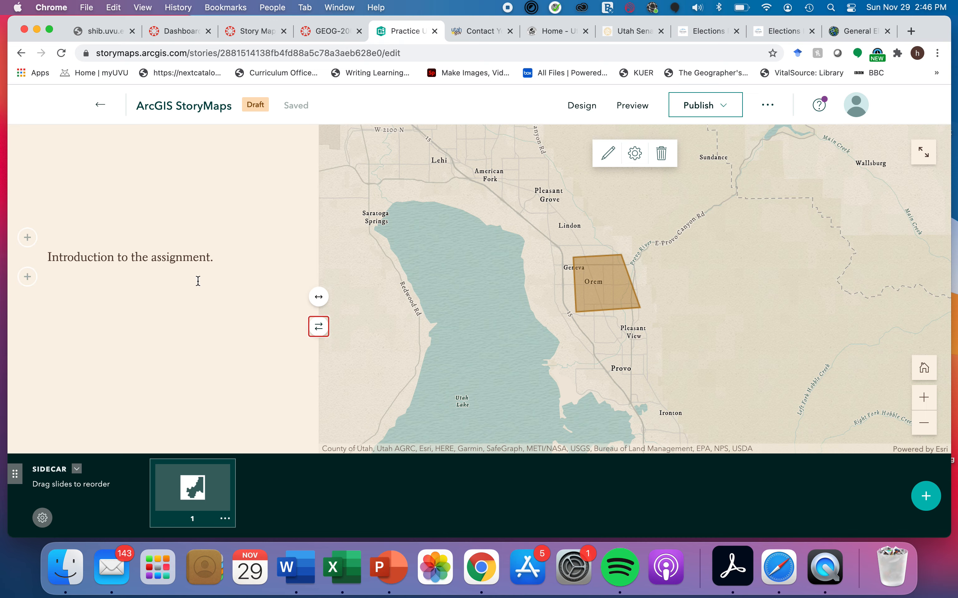
{"action": "left_click", "coordinate": [317, 330]}
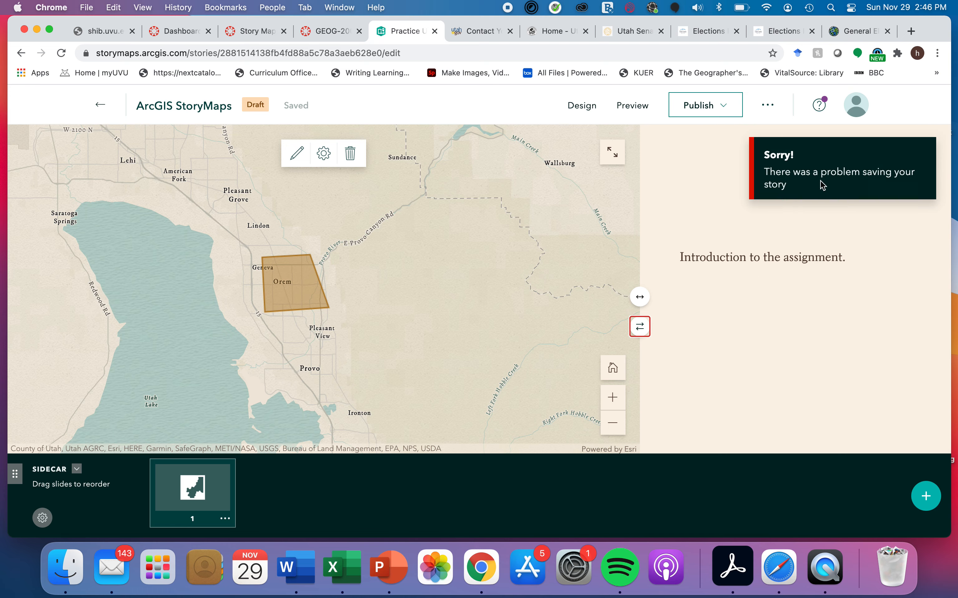
{"action": "left_click", "coordinate": [639, 327]}
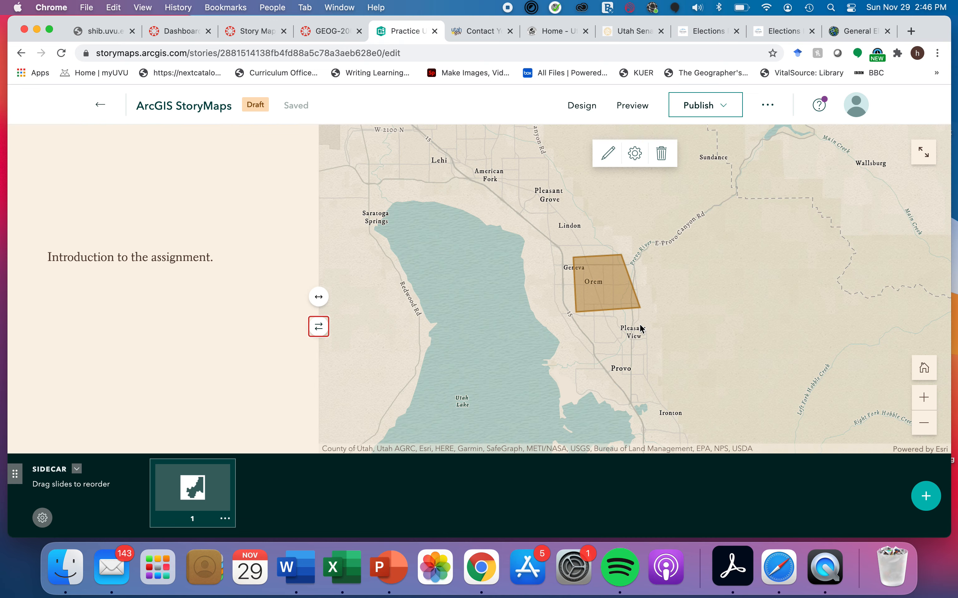
Cycle the first slide's narrative panel through its wider sizes and return it to the narrow one
{"action": "left_click", "coordinate": [318, 297]}
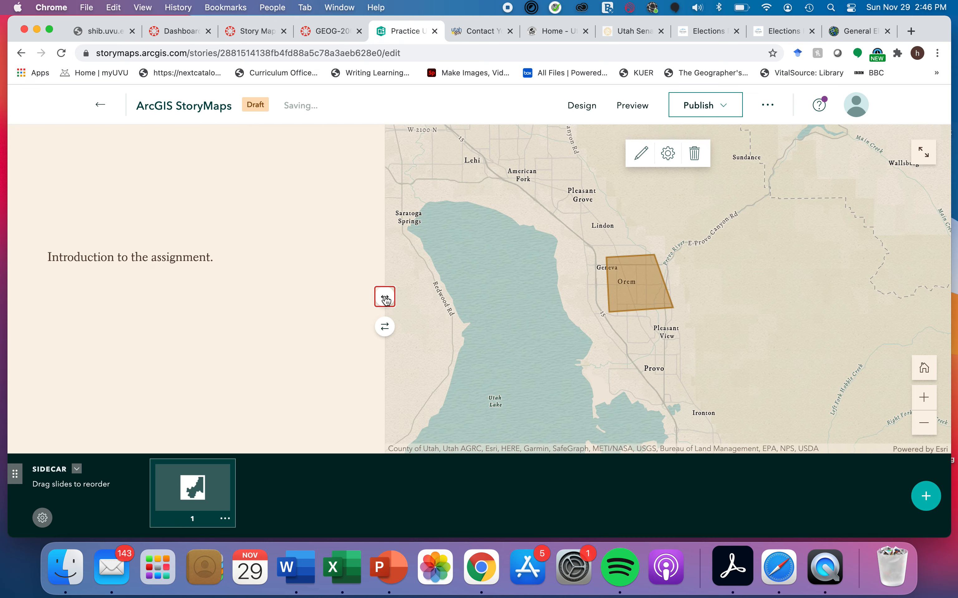
{"action": "left_click", "coordinate": [385, 297]}
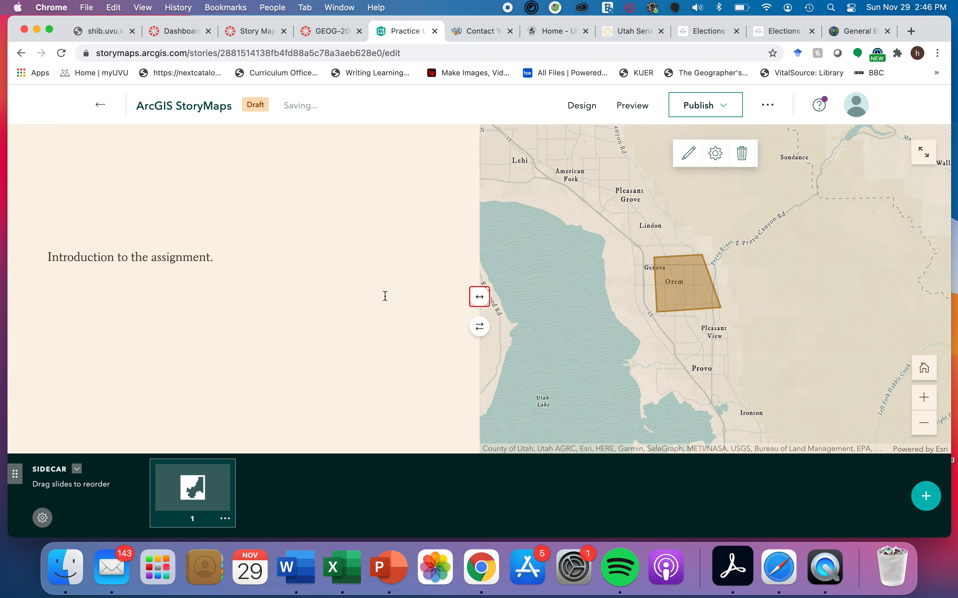
{"action": "left_click", "coordinate": [481, 299]}
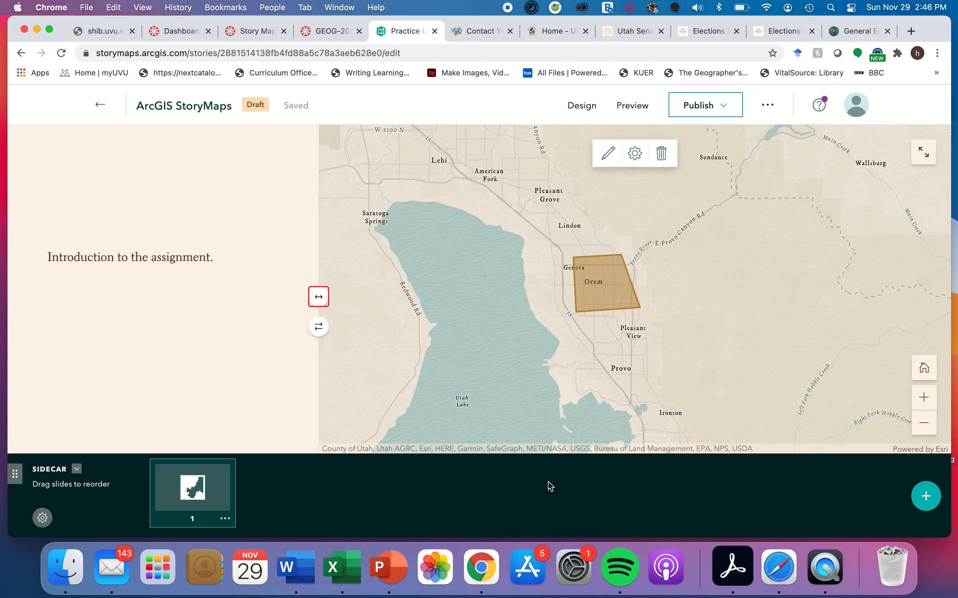
Add a second sidecar slide and consult the Canvas assignment page for the required story sections
{"action": "left_click", "coordinate": [934, 502]}
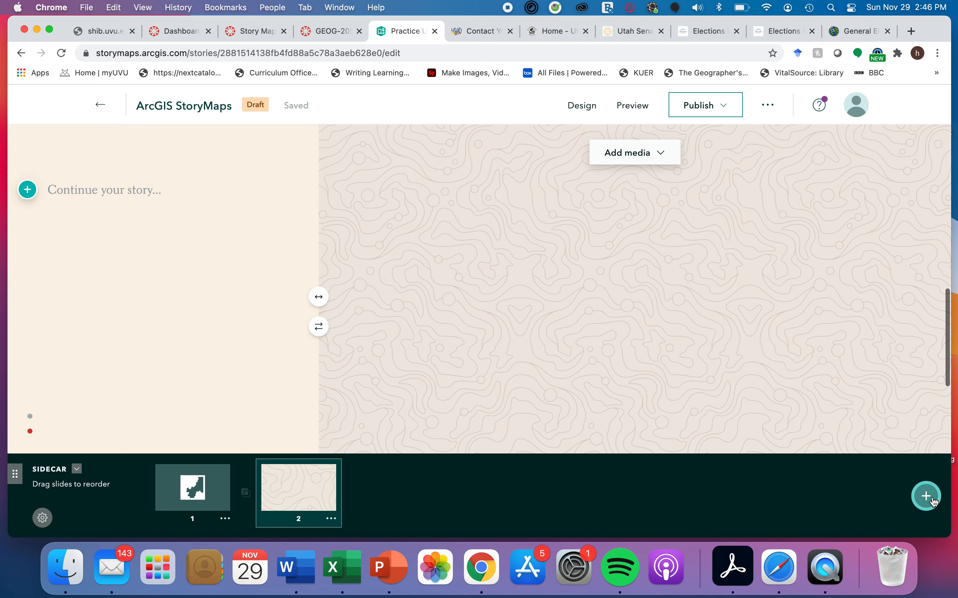
{"action": "left_click", "coordinate": [250, 31]}
{"action": "scroll", "coordinate": [400, 332], "scroll_direction": "down", "scroll_amount": 10}
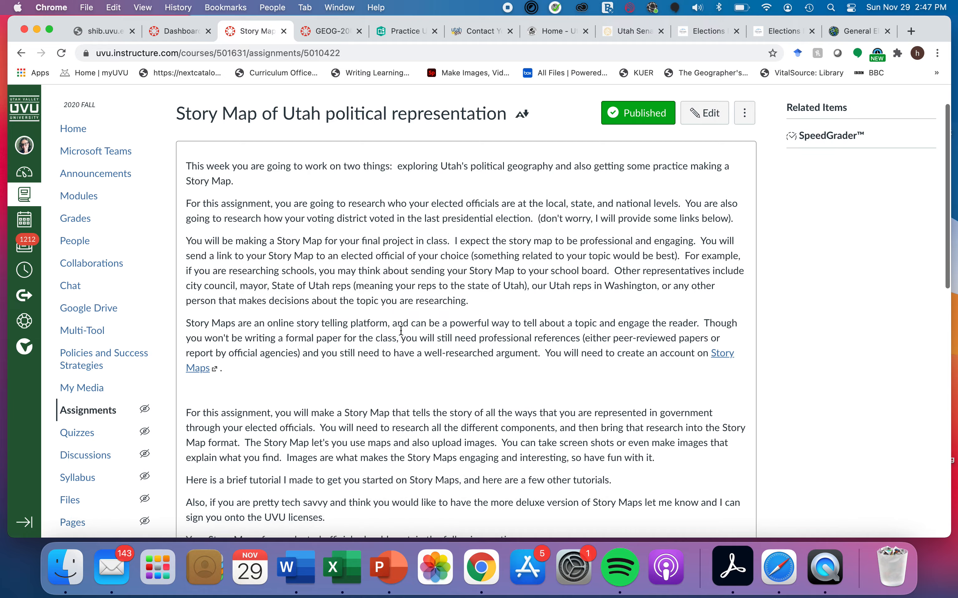
{"action": "scroll", "coordinate": [400, 330], "scroll_direction": "down", "scroll_amount": 1}
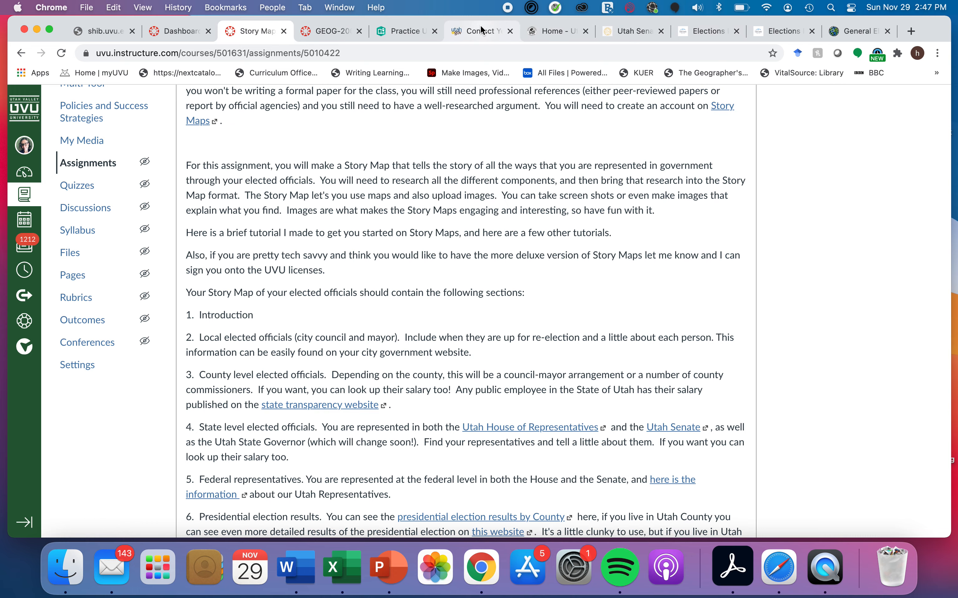
{"action": "left_click", "coordinate": [406, 31]}
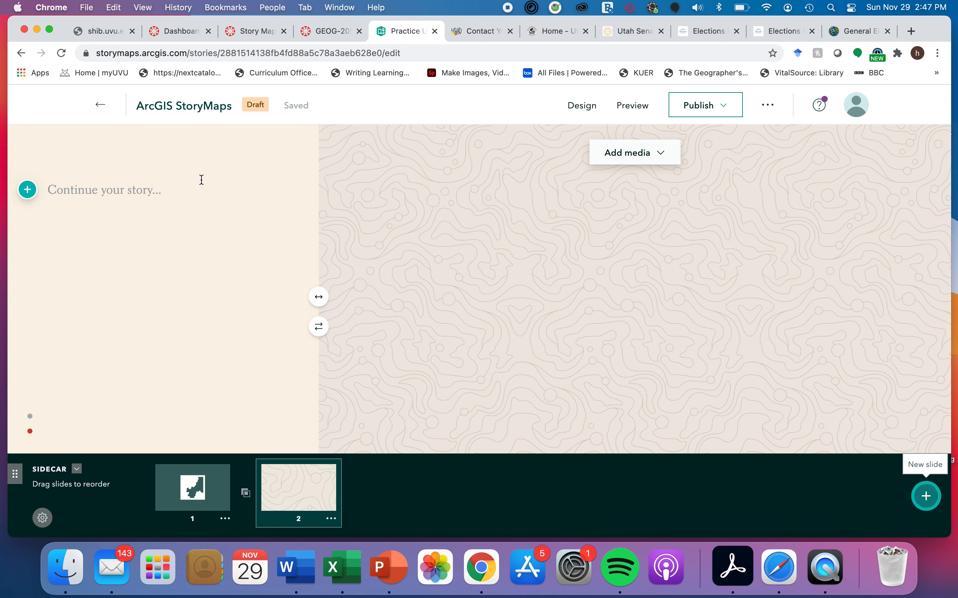
Enter "Local elected officials" as the second slide's narrative text and add a third sidecar slide
{"action": "left_click", "coordinate": [115, 195]}
{"action": "type", "text": "Local e"}
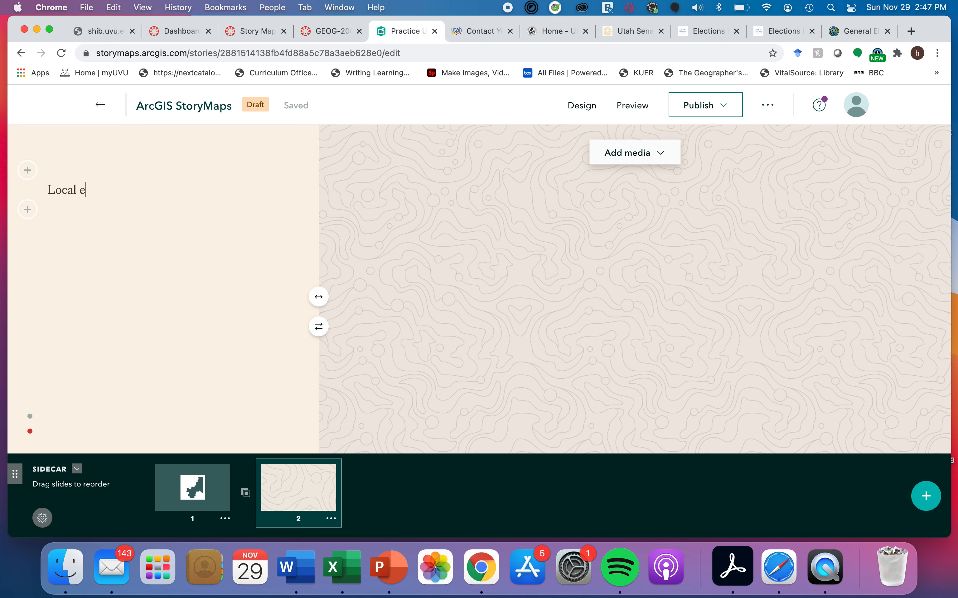
{"action": "type", "text": "lected officials"}
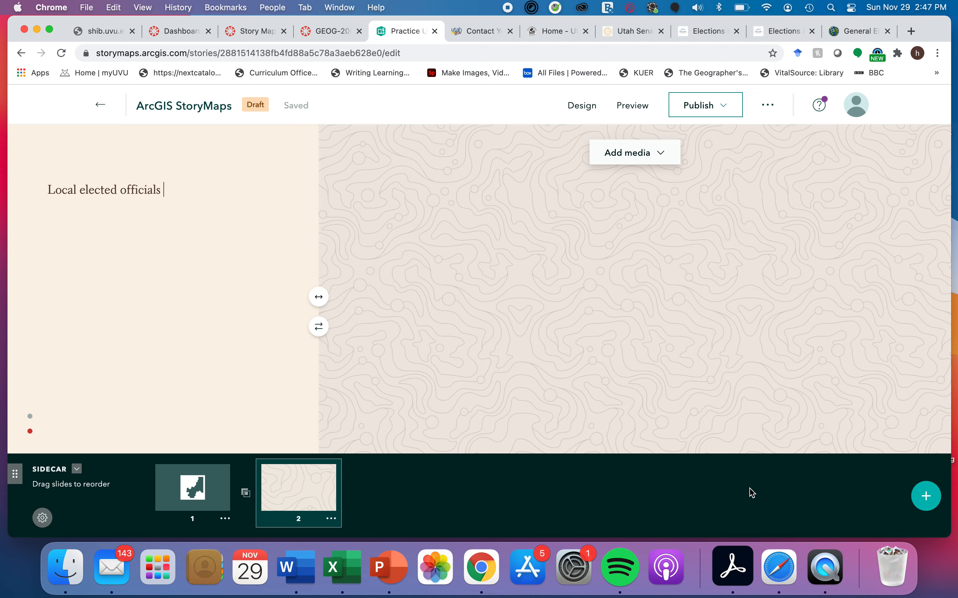
{"action": "left_click", "coordinate": [86, 328]}
{"action": "left_click", "coordinate": [925, 502]}
{"action": "left_click", "coordinate": [926, 502]}
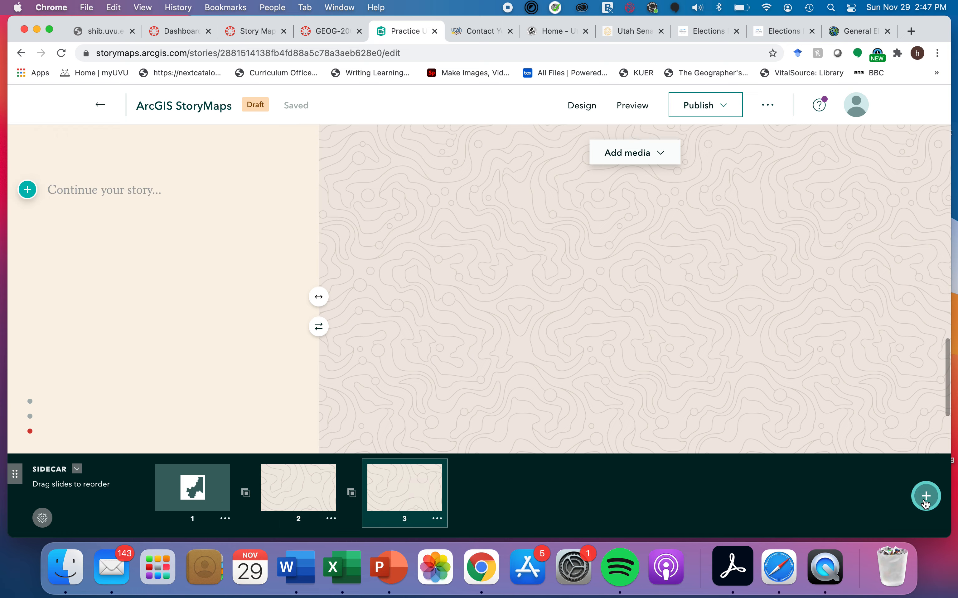
Add sidecar slides until there are six, checking the required sections on the Canvas assignment page
{"action": "left_click", "coordinate": [925, 502]}
{"action": "left_click", "coordinate": [925, 501]}
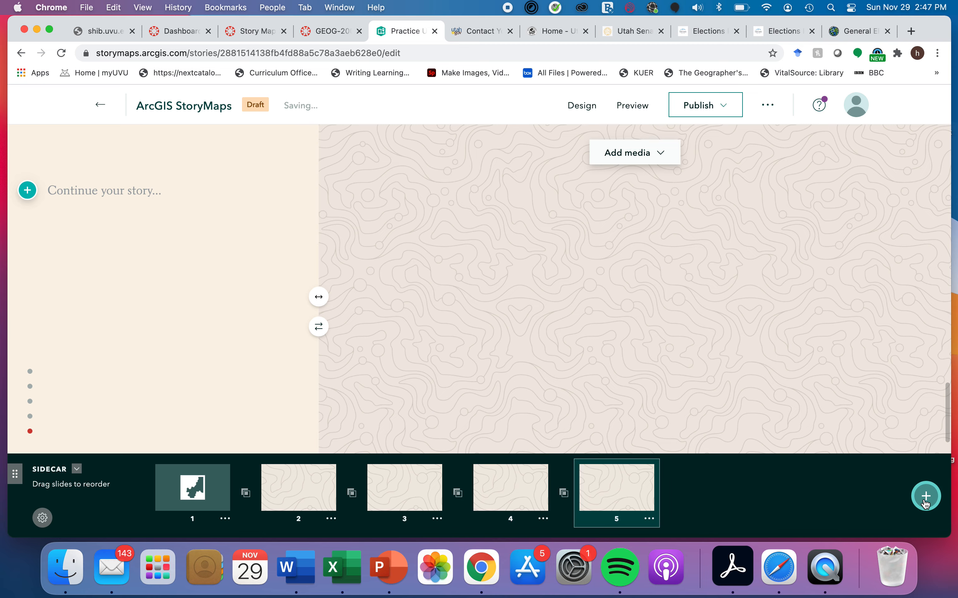
{"action": "left_click", "coordinate": [248, 32]}
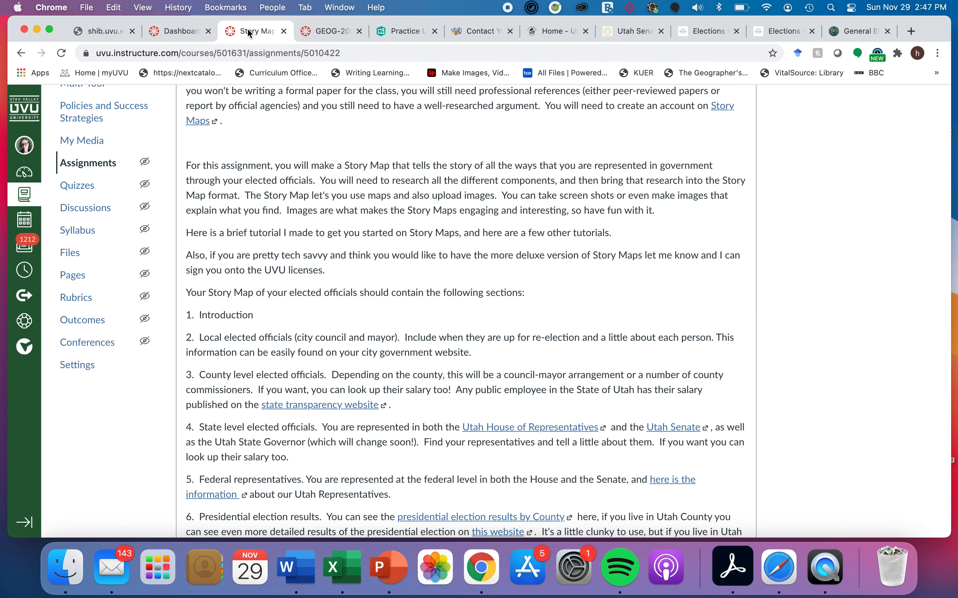
{"action": "left_click", "coordinate": [399, 34]}
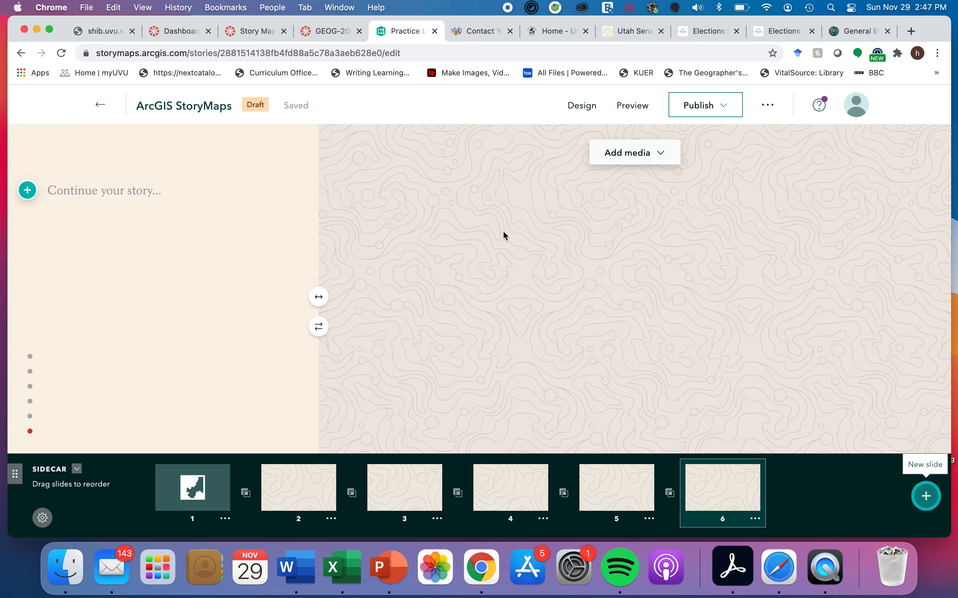
Start adding a map to the sixth slide and browse the trending Living Atlas maps
{"action": "left_click", "coordinate": [634, 159]}
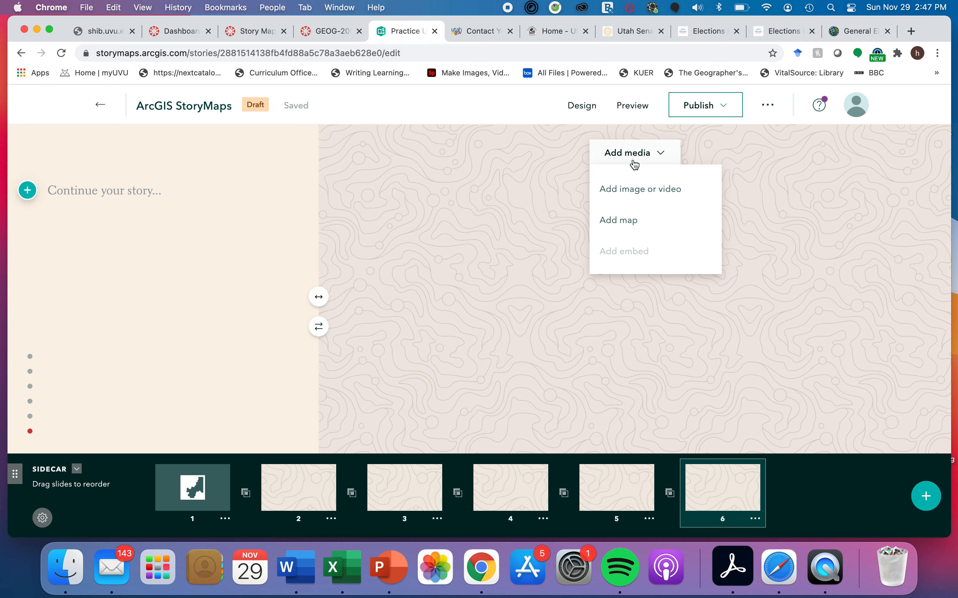
{"action": "left_click", "coordinate": [619, 220]}
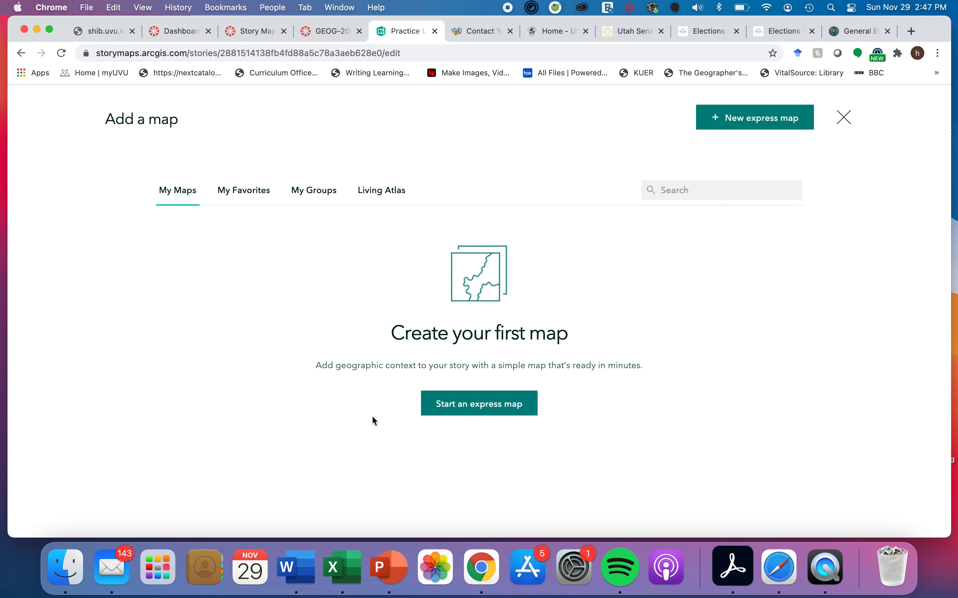
{"action": "left_click", "coordinate": [389, 194]}
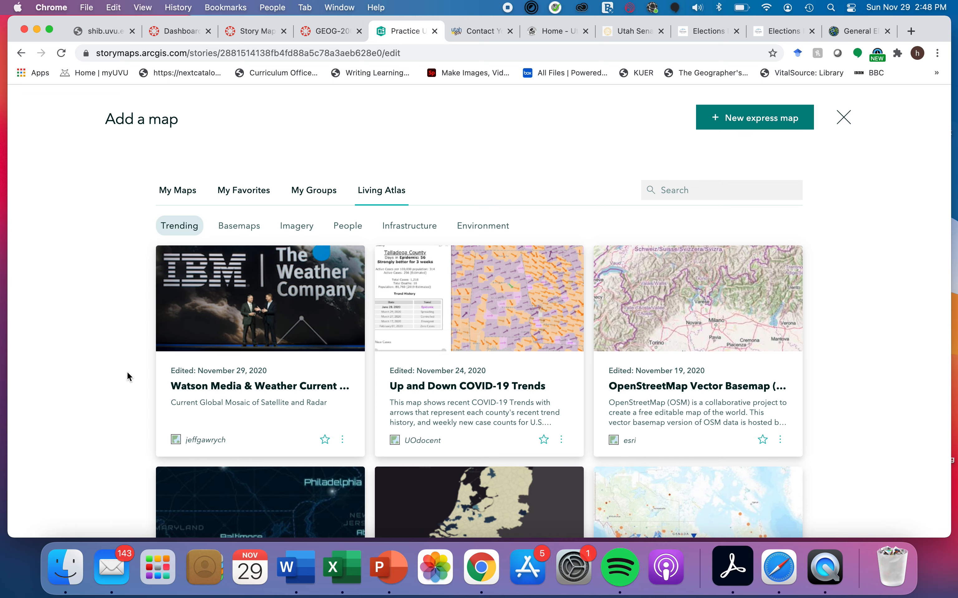
{"action": "scroll", "coordinate": [535, 334], "scroll_direction": "down", "scroll_amount": 2}
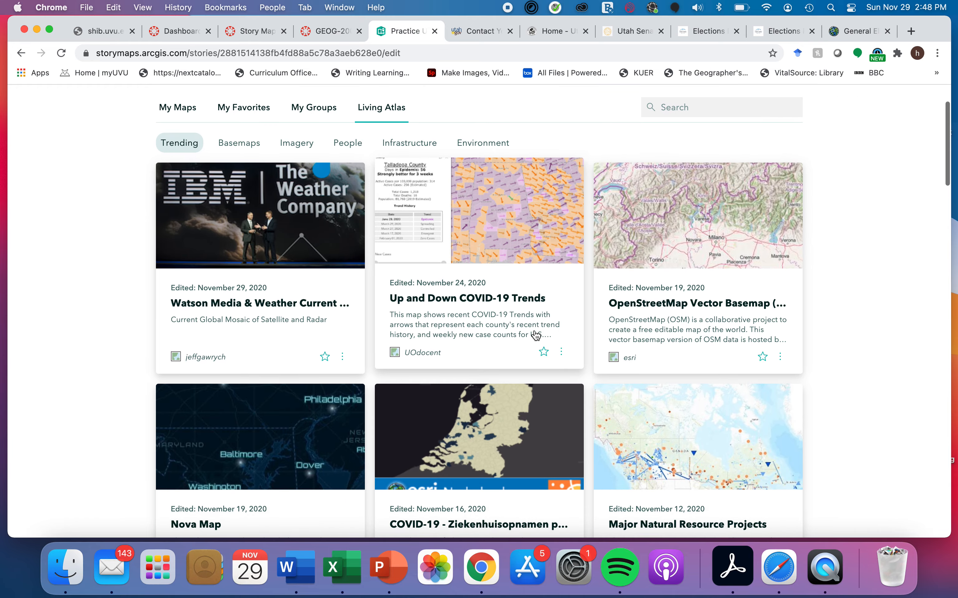
{"action": "scroll", "coordinate": [536, 335], "scroll_direction": "down", "scroll_amount": 5}
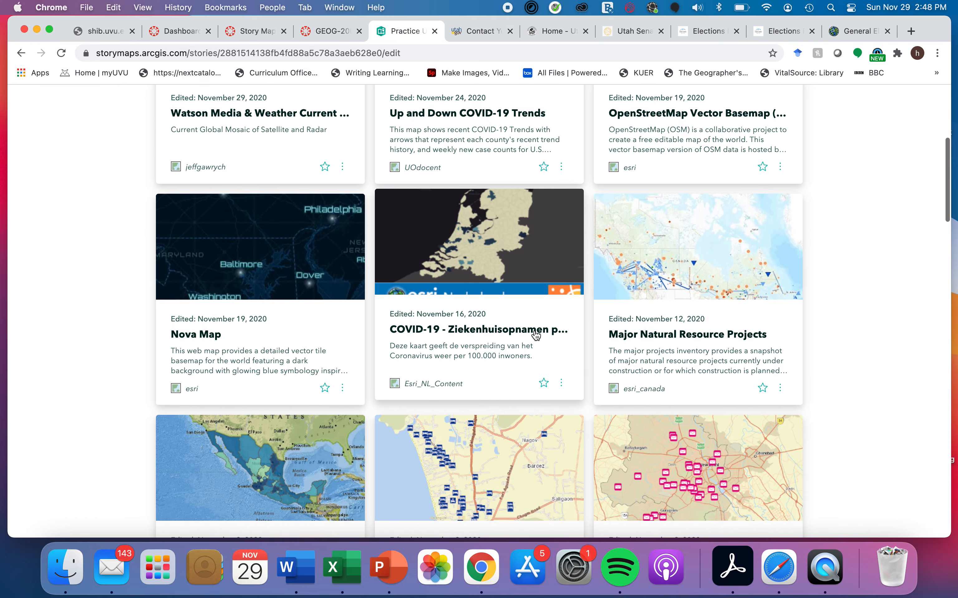
{"action": "scroll", "coordinate": [536, 335], "scroll_direction": "down", "scroll_amount": 4}
{"action": "scroll", "coordinate": [536, 336], "scroll_direction": "up", "scroll_amount": 3}
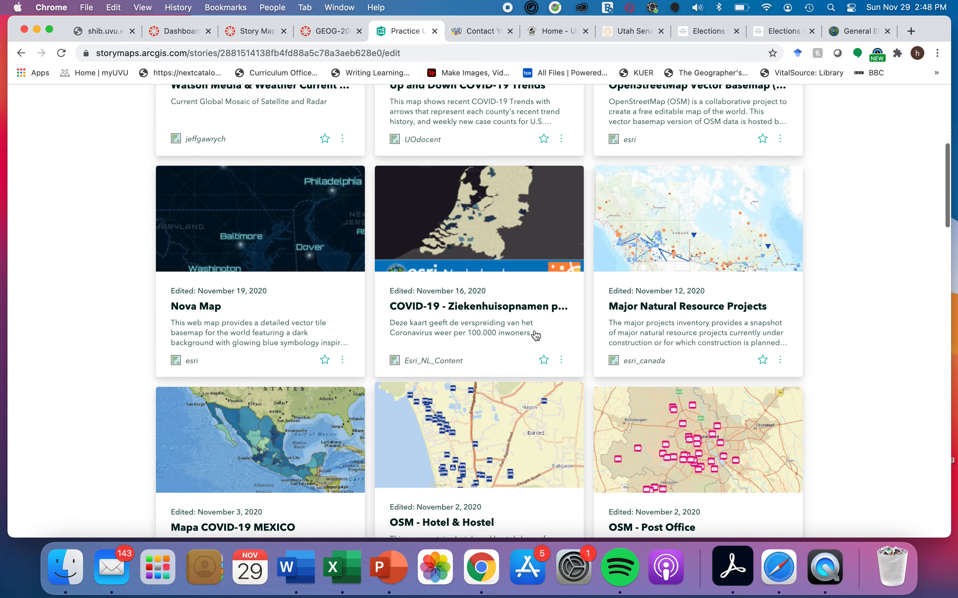
{"action": "scroll", "coordinate": [536, 336], "scroll_direction": "up", "scroll_amount": 8}
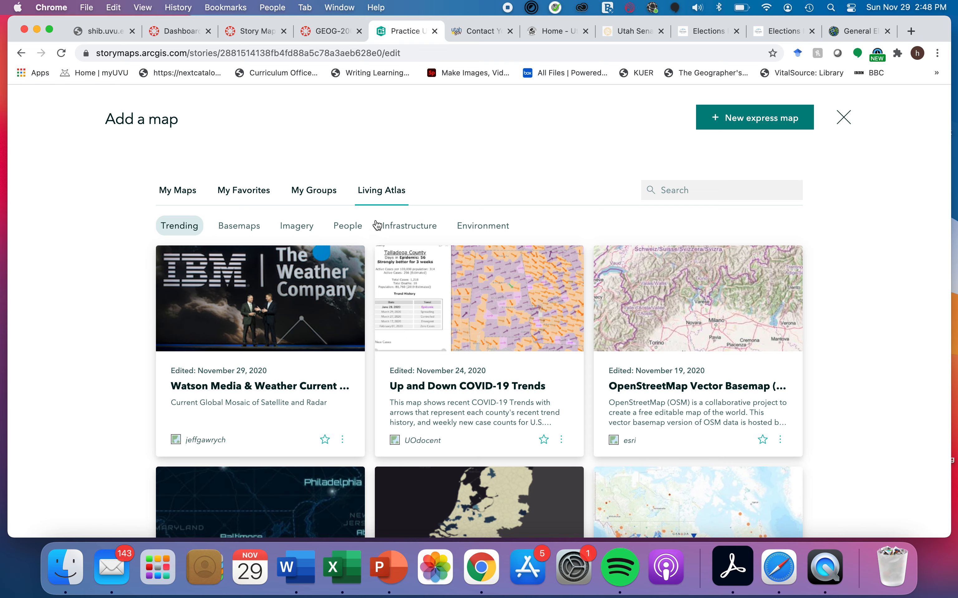
Browse the Living Atlas maps in the Environment category
{"action": "left_click", "coordinate": [483, 227]}
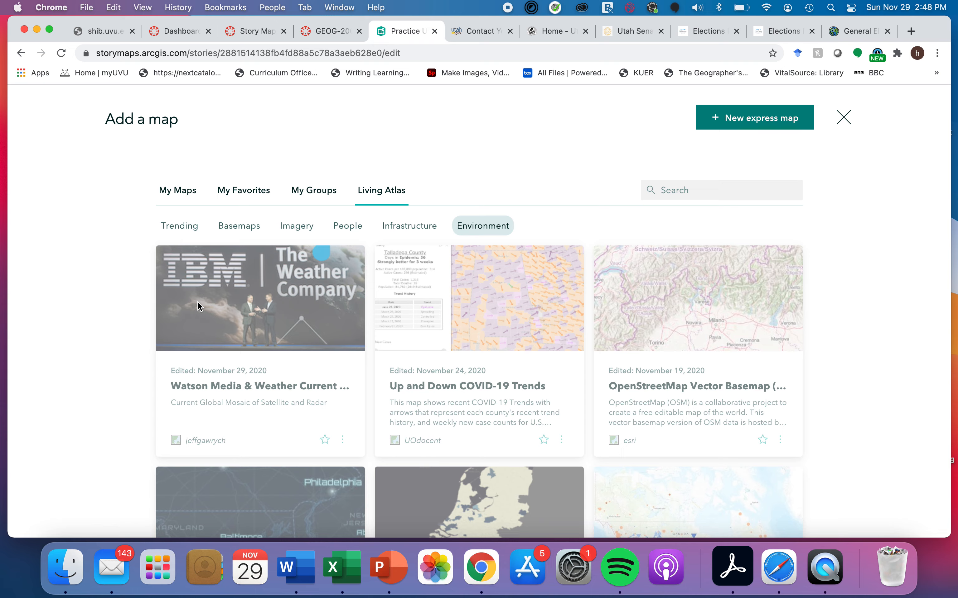
{"action": "scroll", "coordinate": [176, 383], "scroll_direction": "down", "scroll_amount": 3}
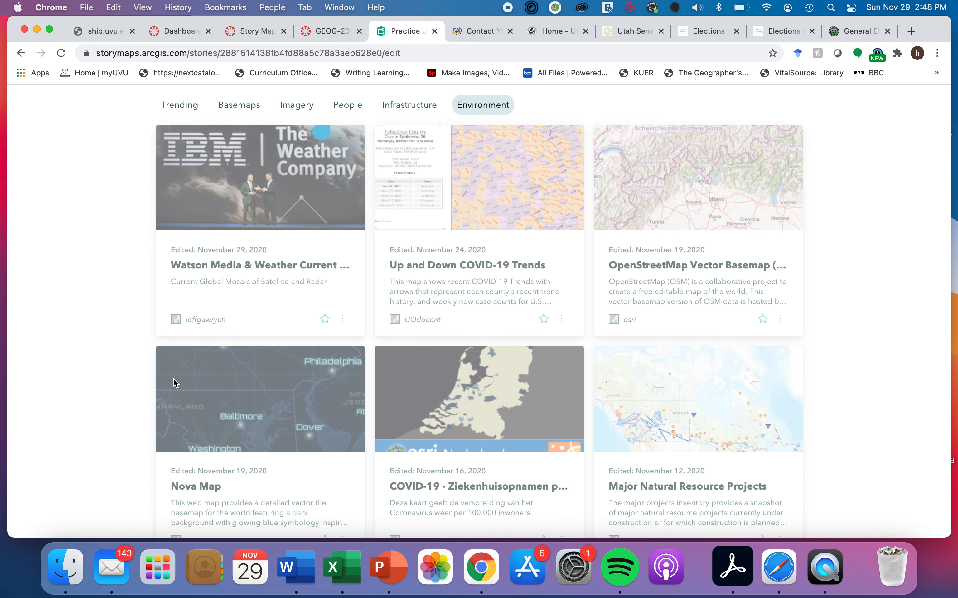
{"action": "scroll", "coordinate": [175, 383], "scroll_direction": "down", "scroll_amount": 4}
{"action": "scroll", "coordinate": [174, 379], "scroll_direction": "down", "scroll_amount": 5}
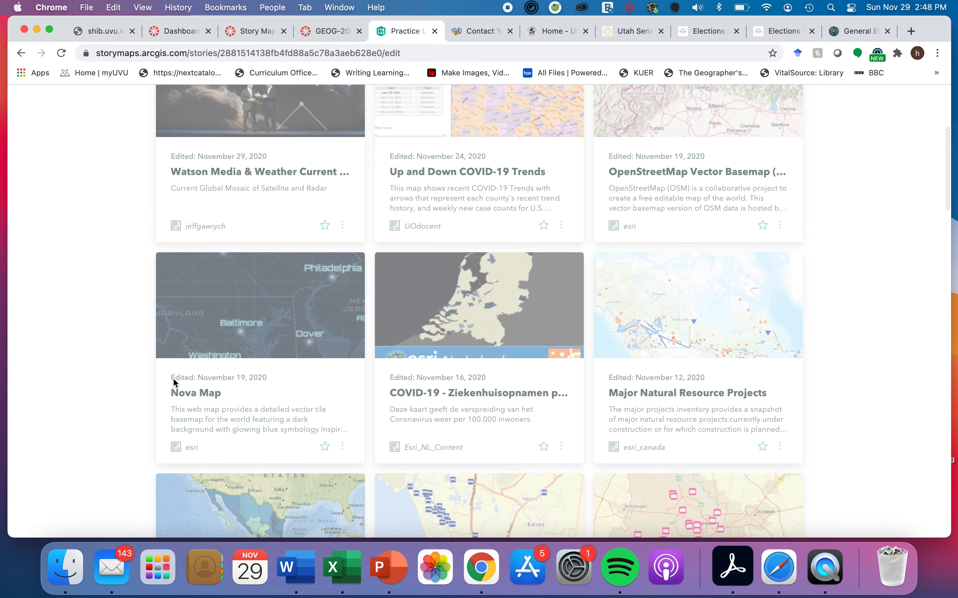
{"action": "scroll", "coordinate": [173, 378], "scroll_direction": "down", "scroll_amount": 3}
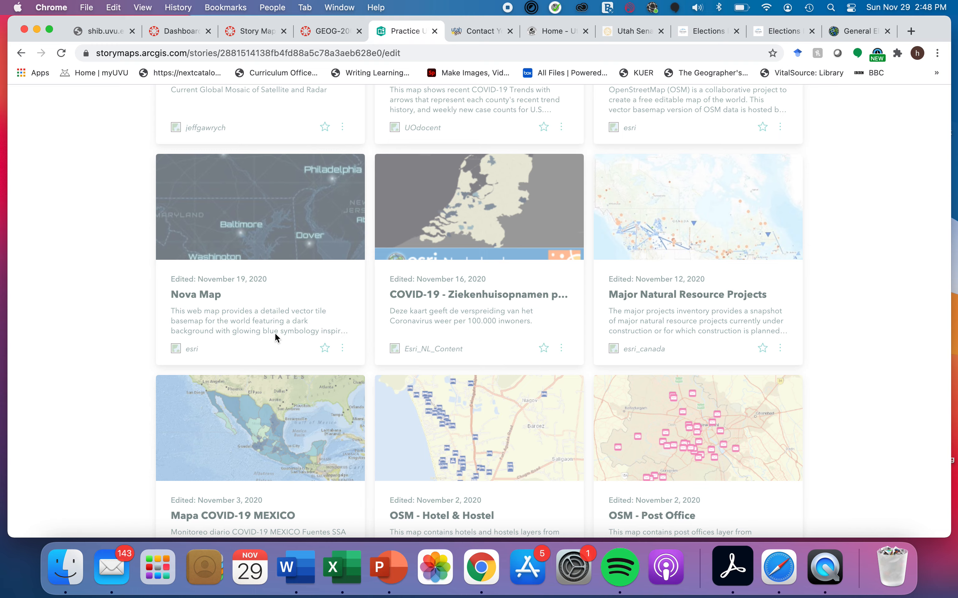
{"action": "scroll", "coordinate": [274, 336], "scroll_direction": "up", "scroll_amount": 8}
Place the favorited monthly unemployment change map on the sixth slide and add a seventh slide
{"action": "left_click", "coordinate": [245, 189]}
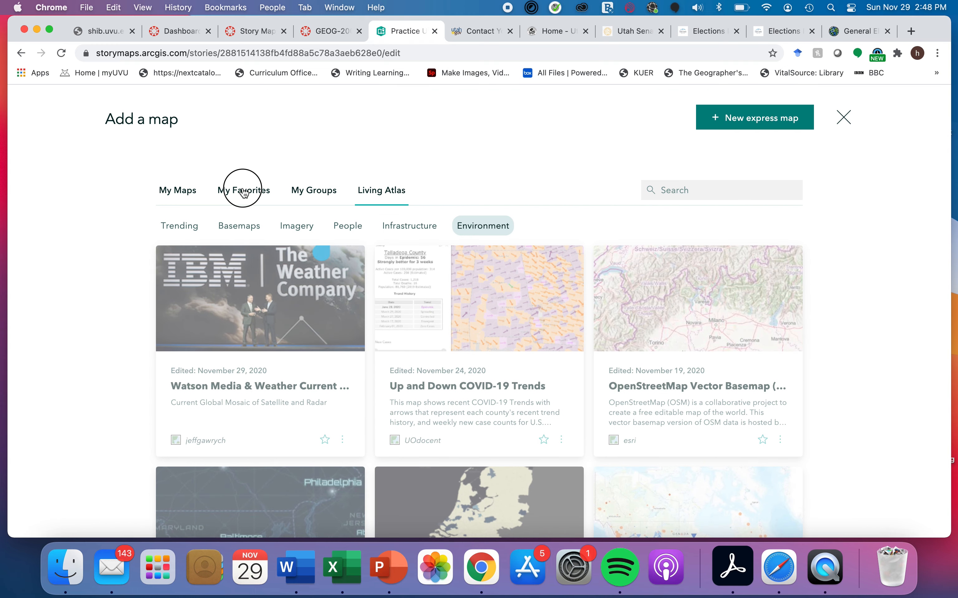
{"action": "left_click", "coordinate": [244, 192]}
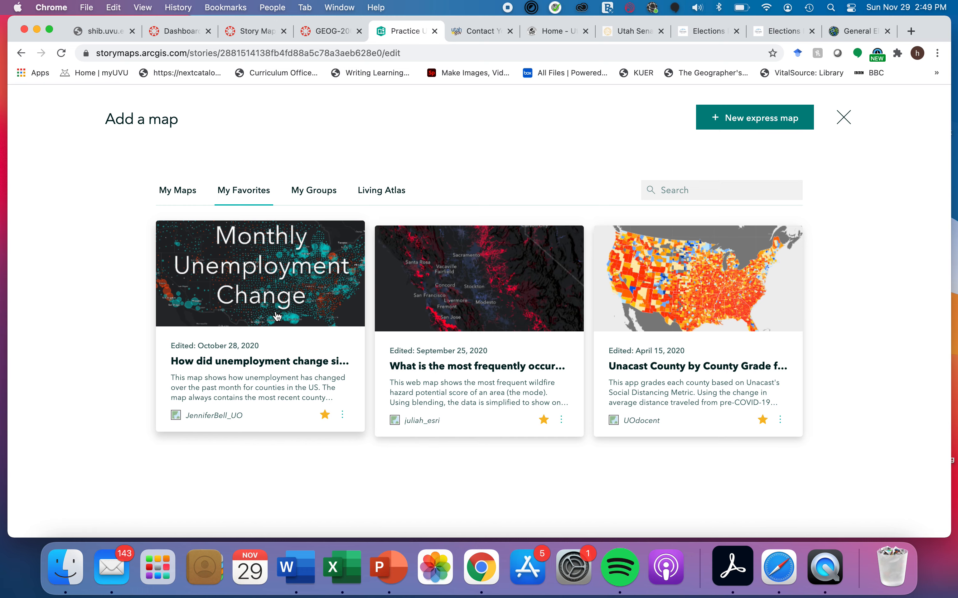
{"action": "left_click", "coordinate": [294, 313]}
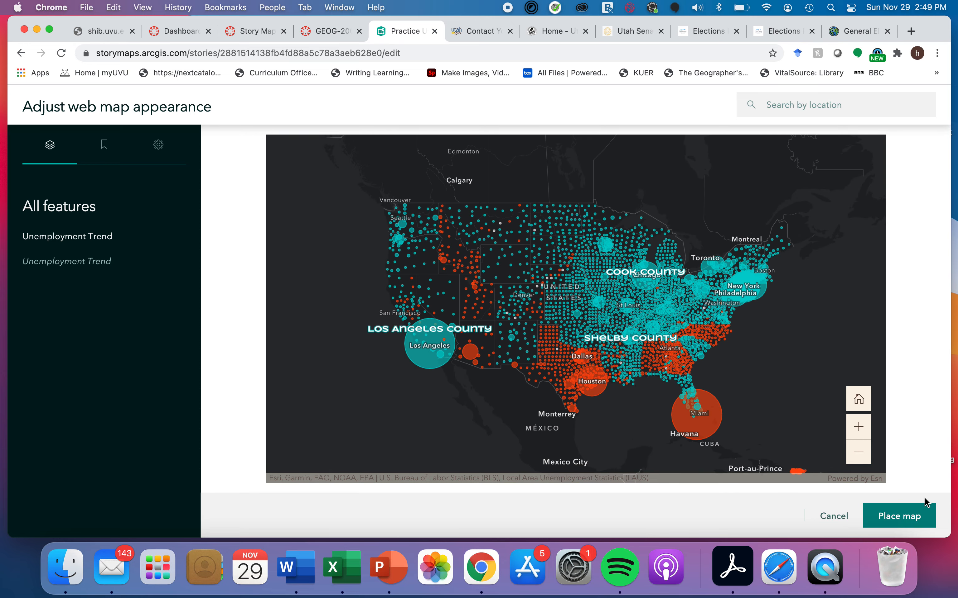
{"action": "left_click", "coordinate": [907, 516]}
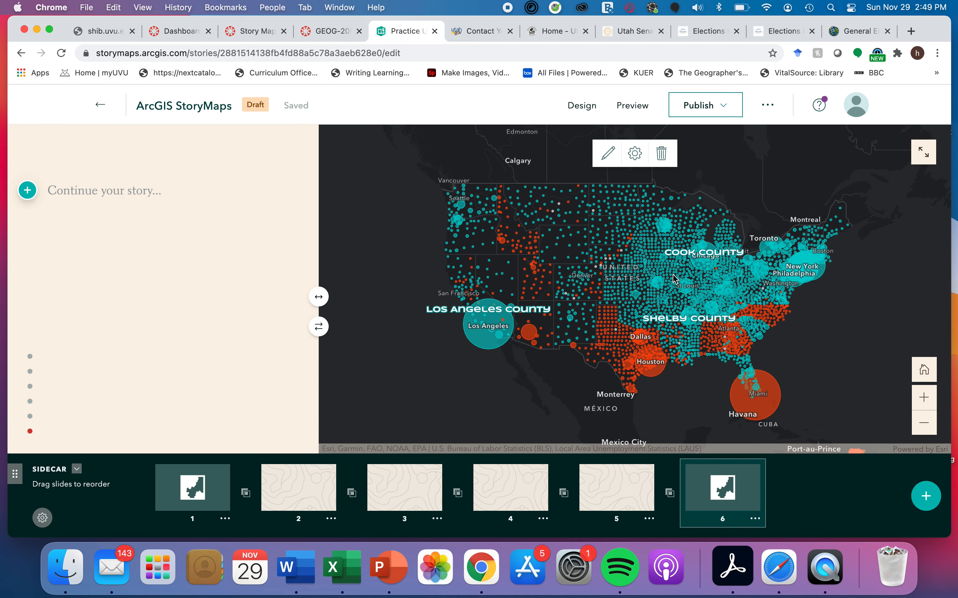
{"action": "left_click", "coordinate": [926, 502]}
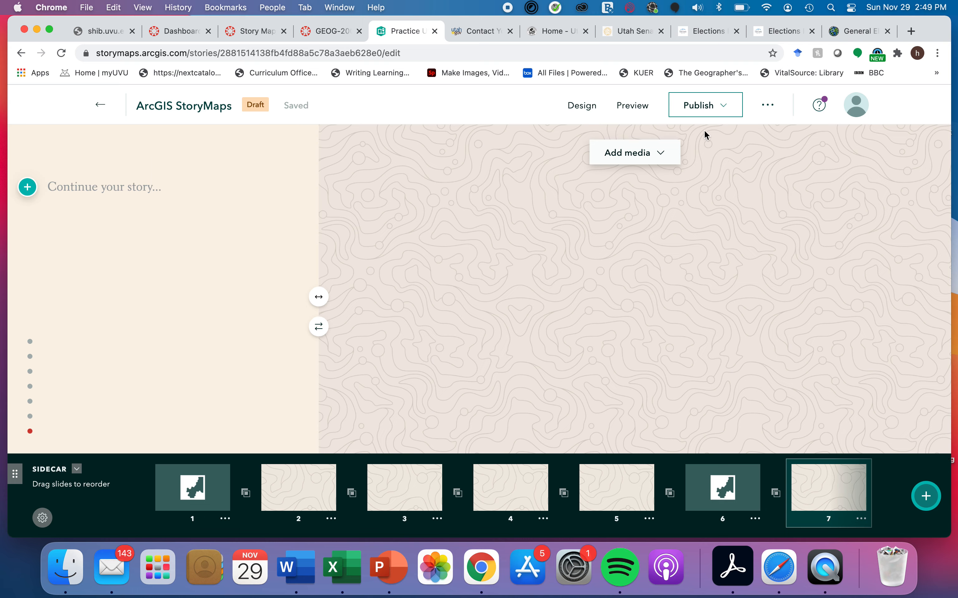
Preview the whole story from the title through the last slide, then return to editing
{"action": "left_click", "coordinate": [630, 110]}
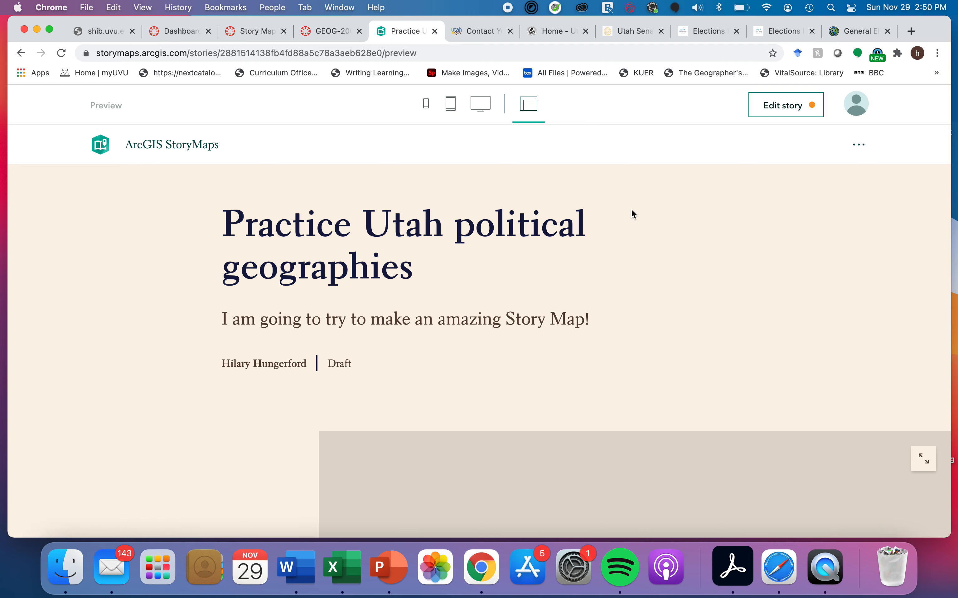
{"action": "scroll", "coordinate": [631, 208], "scroll_direction": "down", "scroll_amount": 10}
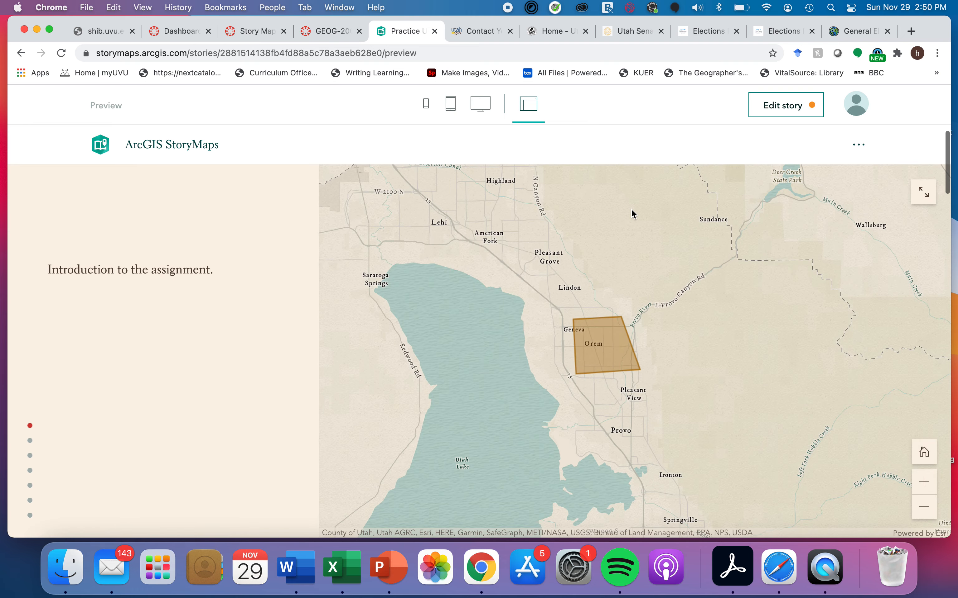
{"action": "scroll", "coordinate": [631, 210], "scroll_direction": "down", "scroll_amount": 10}
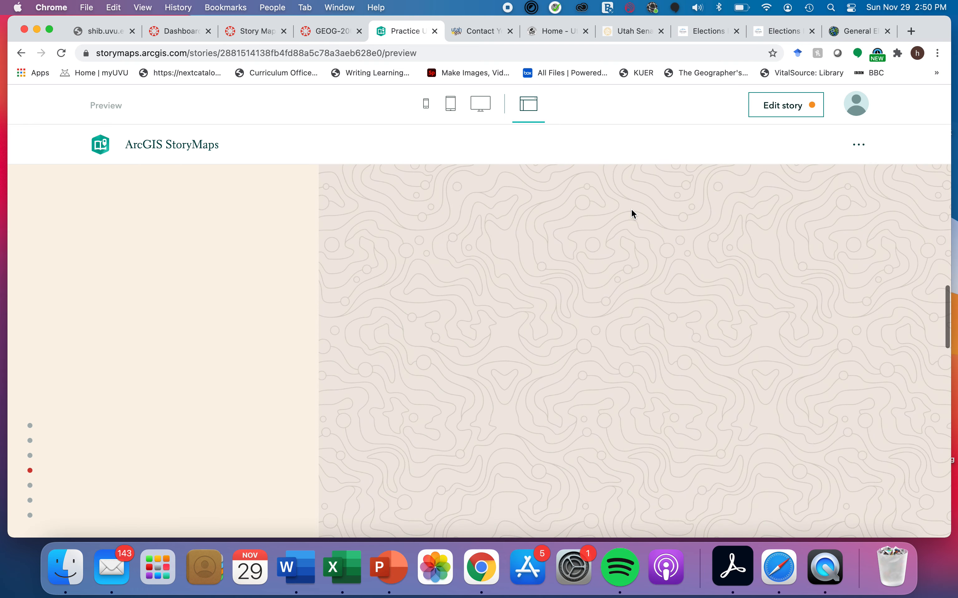
{"action": "scroll", "coordinate": [632, 209], "scroll_direction": "down", "scroll_amount": 15}
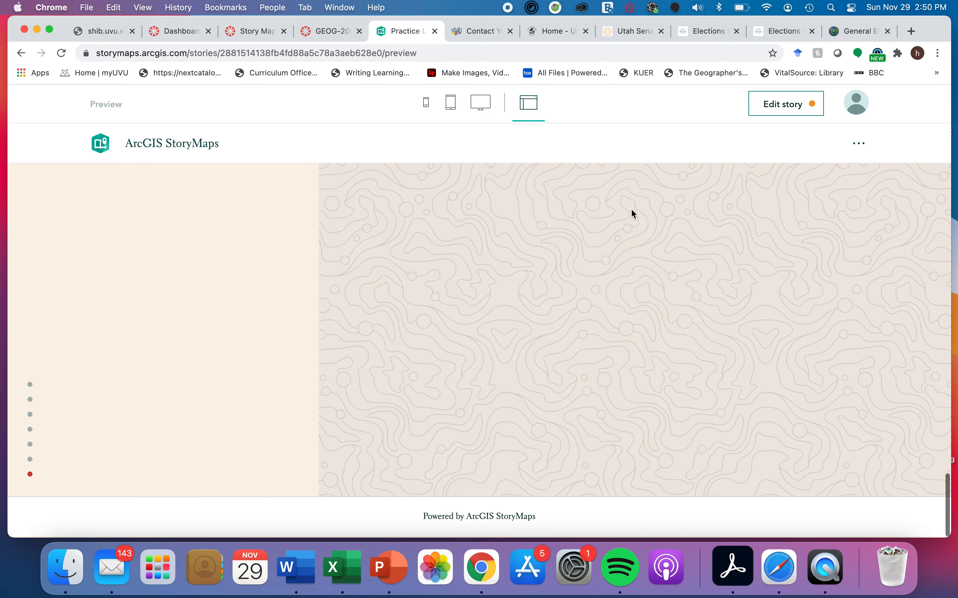
{"action": "left_click", "coordinate": [773, 116]}
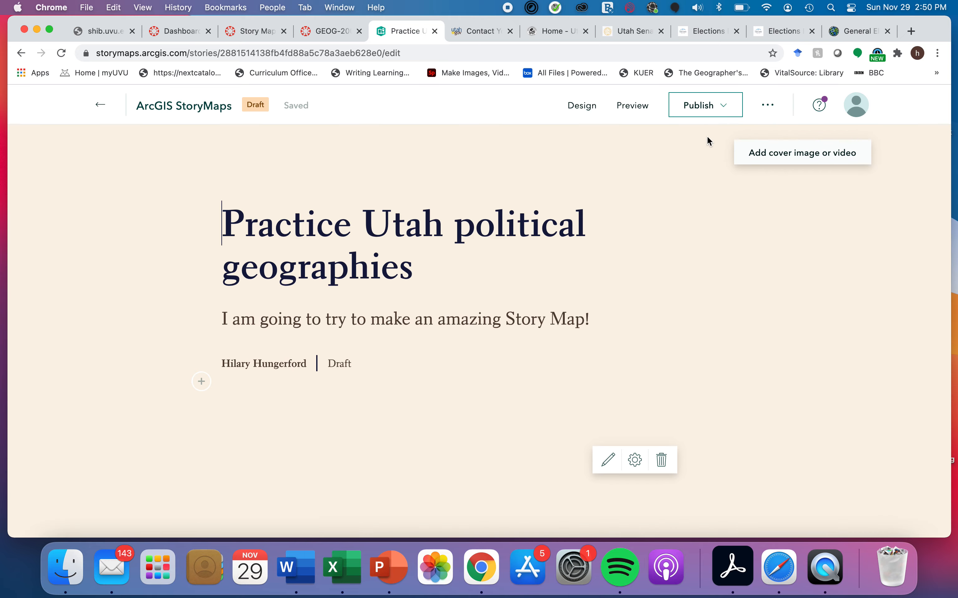
Open the story's publishing and sharing options
{"action": "left_click", "coordinate": [708, 106]}
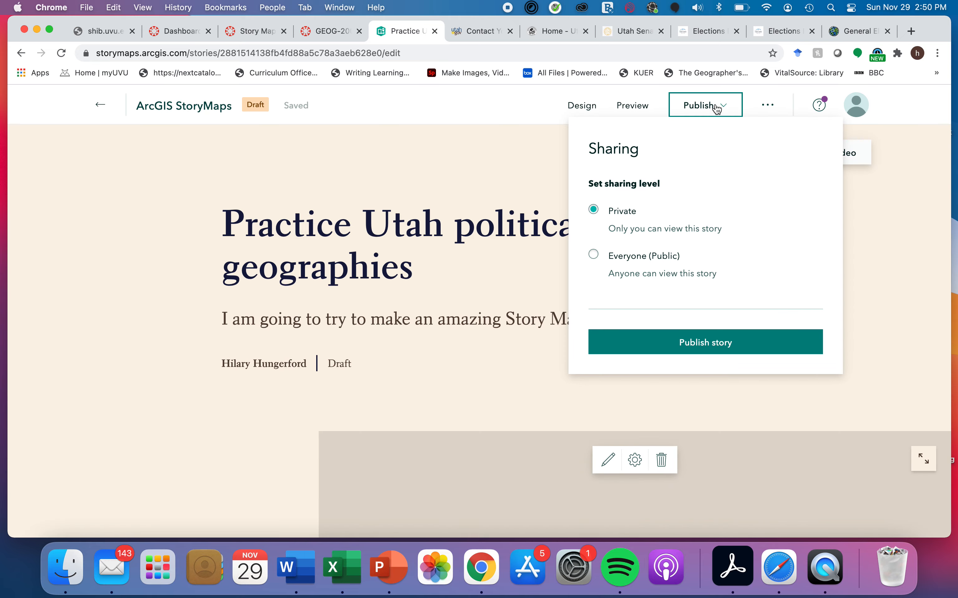